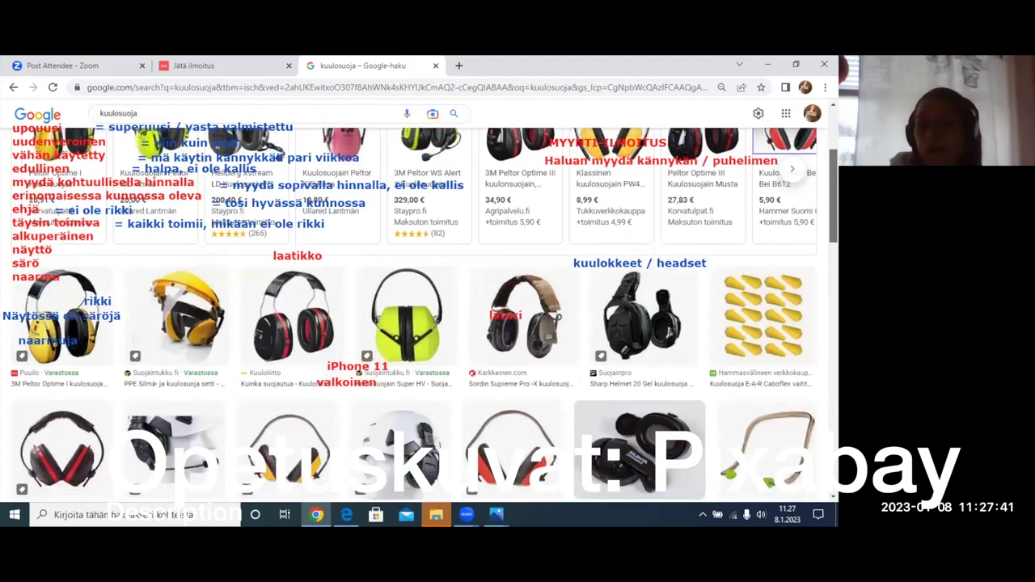
scroll(423, 315, "down", 1)
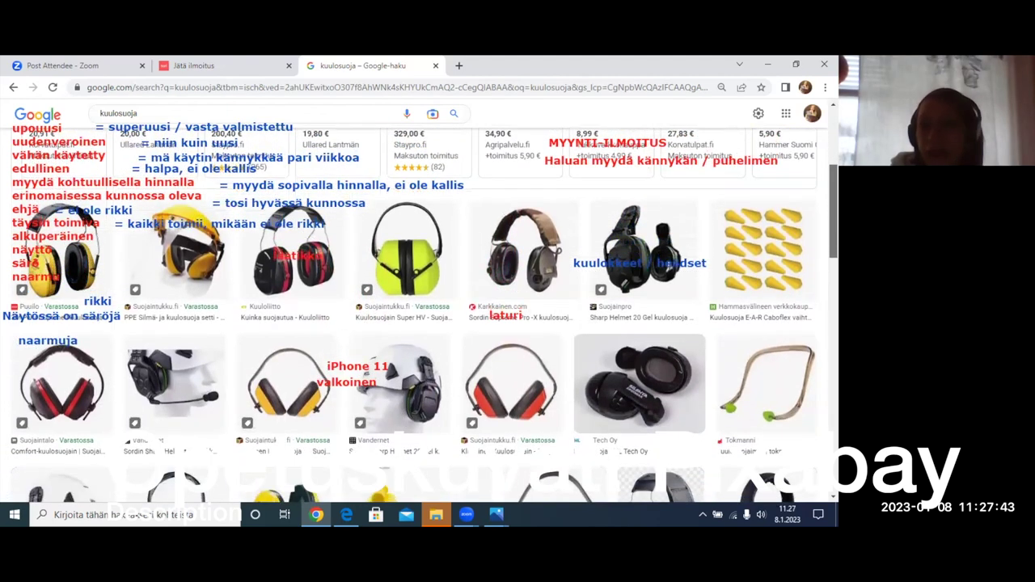
scroll(413, 315, "down", 1)
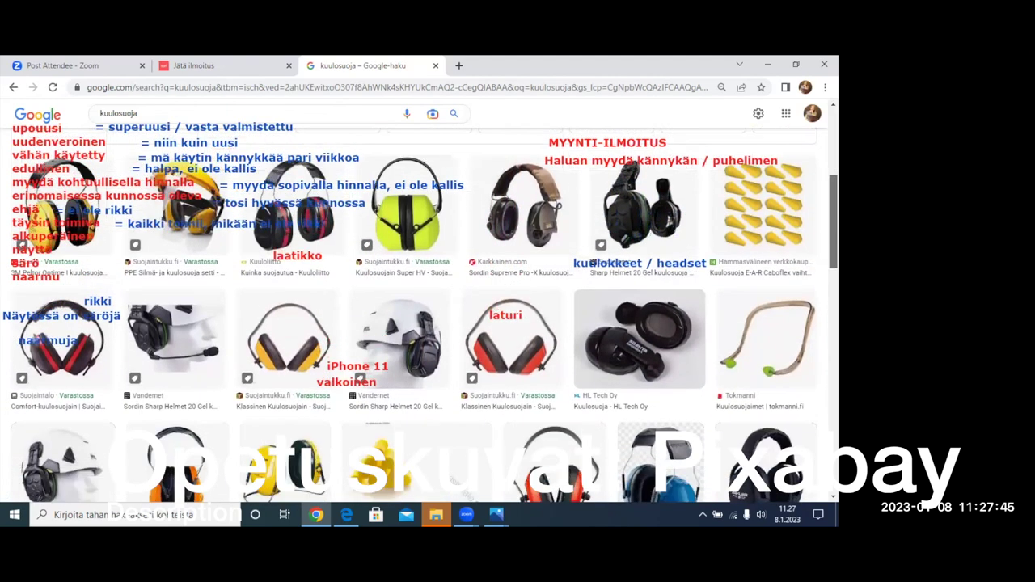
scroll(423, 315, "down", 2)
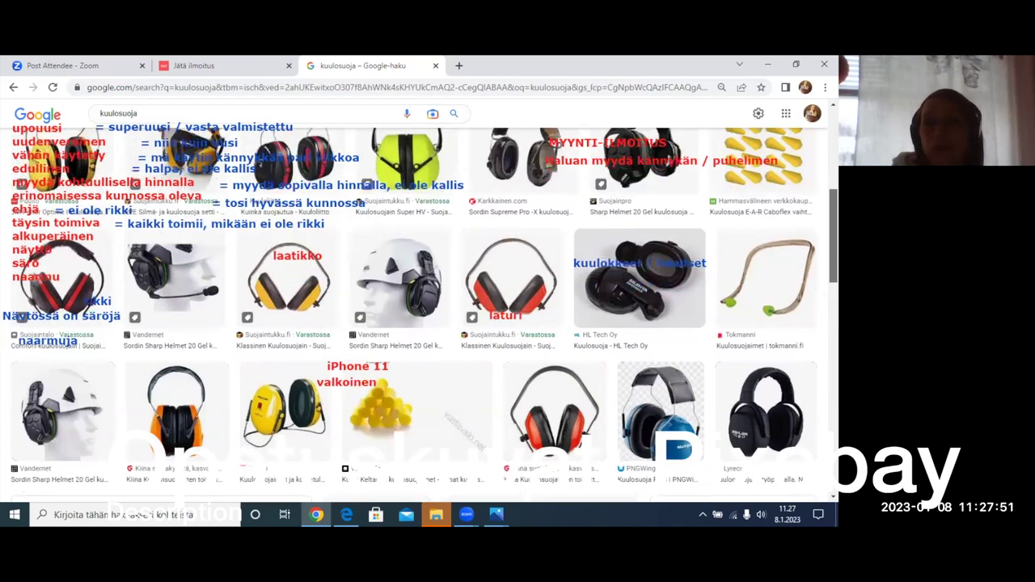
scroll(424, 316, "up", 4)
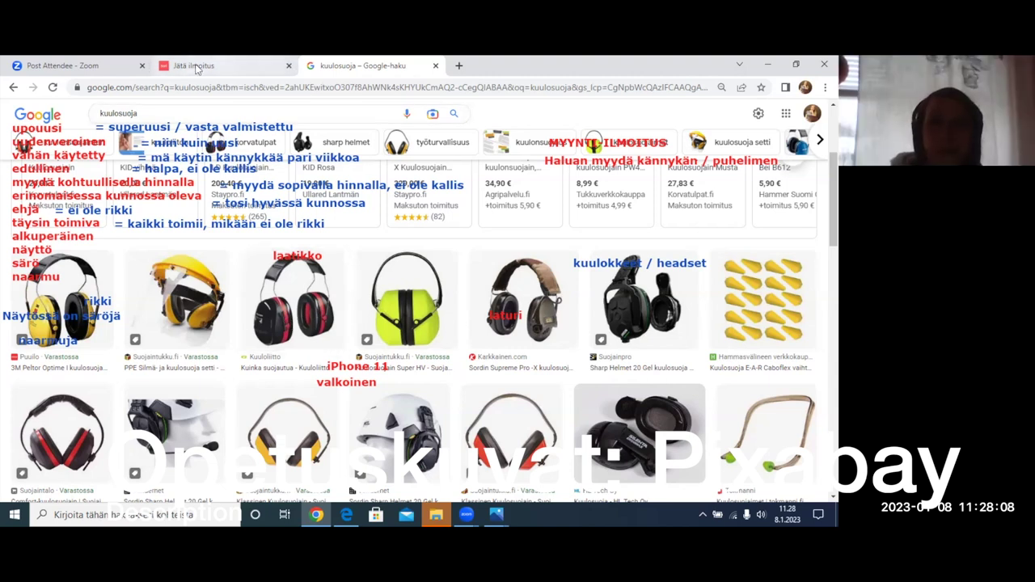
- Return to the Jätä ilmoitus ad form, circle its heading, and scroll down to Ilmoituksen tyyppi
left_click(77, 71)
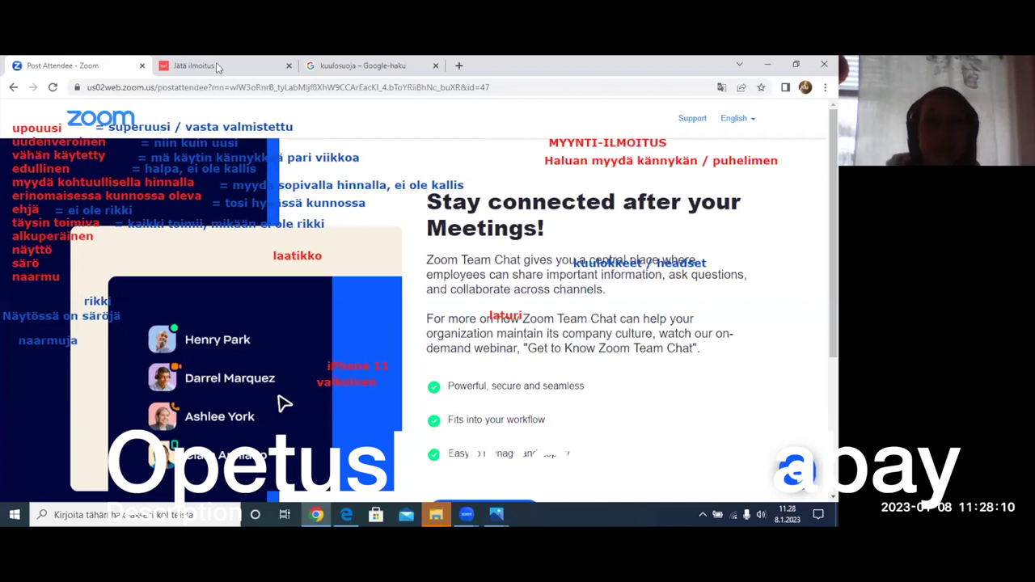
left_click(182, 68)
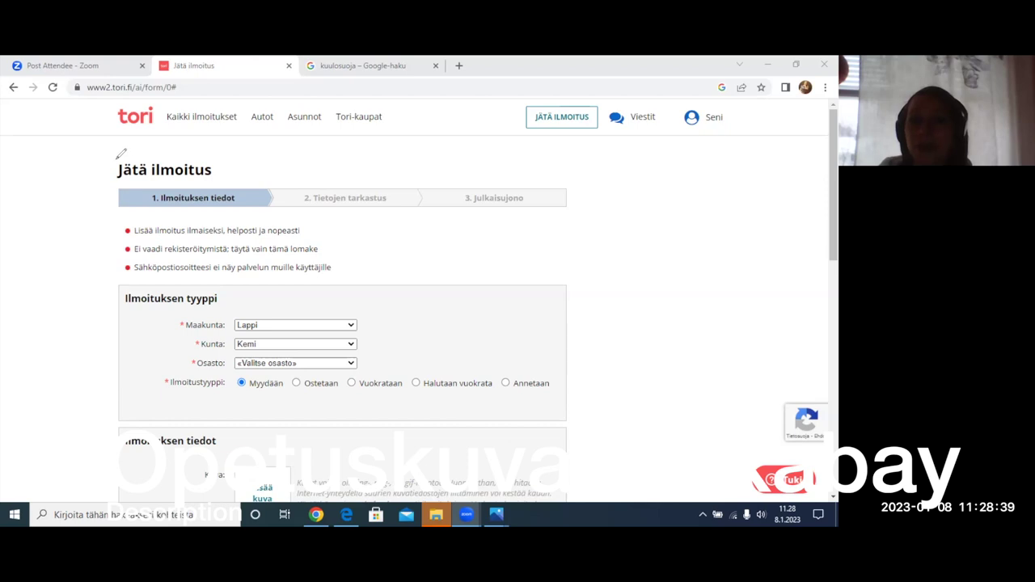
mouse_move(115, 158)
left_mouse_down()
mouse_move(118, 184)
mouse_move(185, 185)
mouse_move(247, 123)
mouse_move(113, 152)
left_mouse_up()
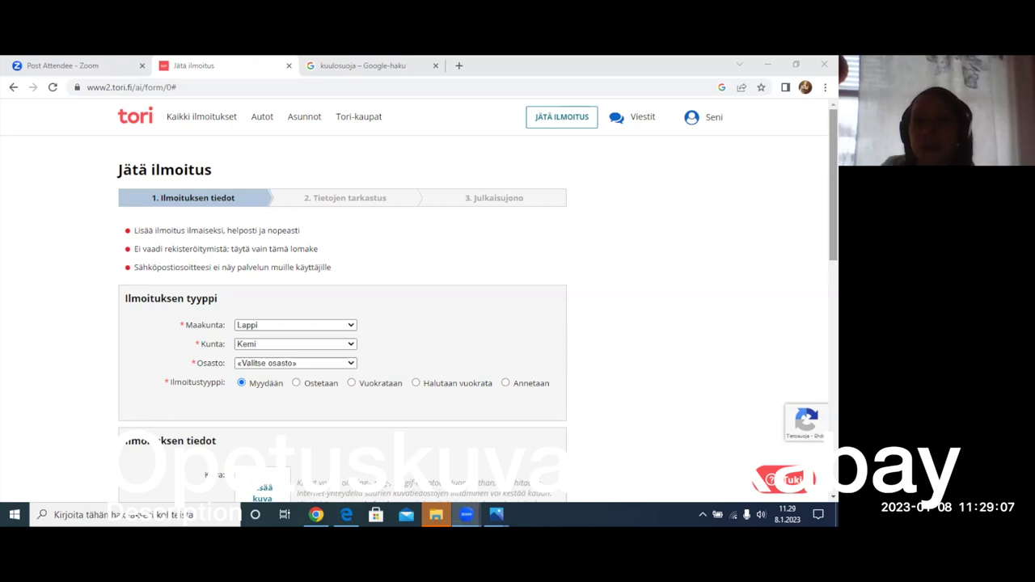
scroll(477, 308, "down", 1)
scroll(339, 166, "down", 2)
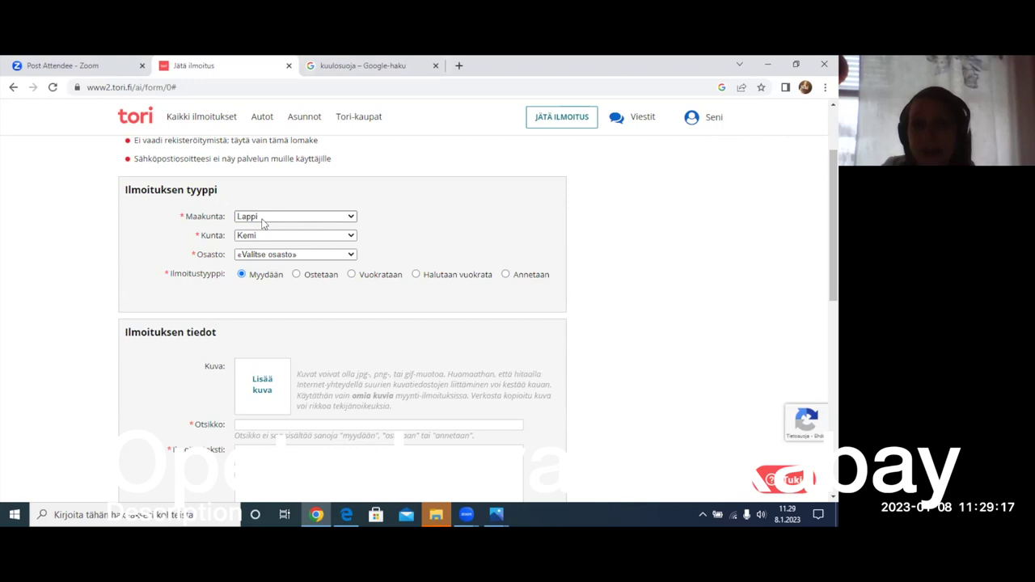
- Change the ad's region to Pohjois-Pohjanmaa and municipality to Haapajärvi
left_click(323, 216)
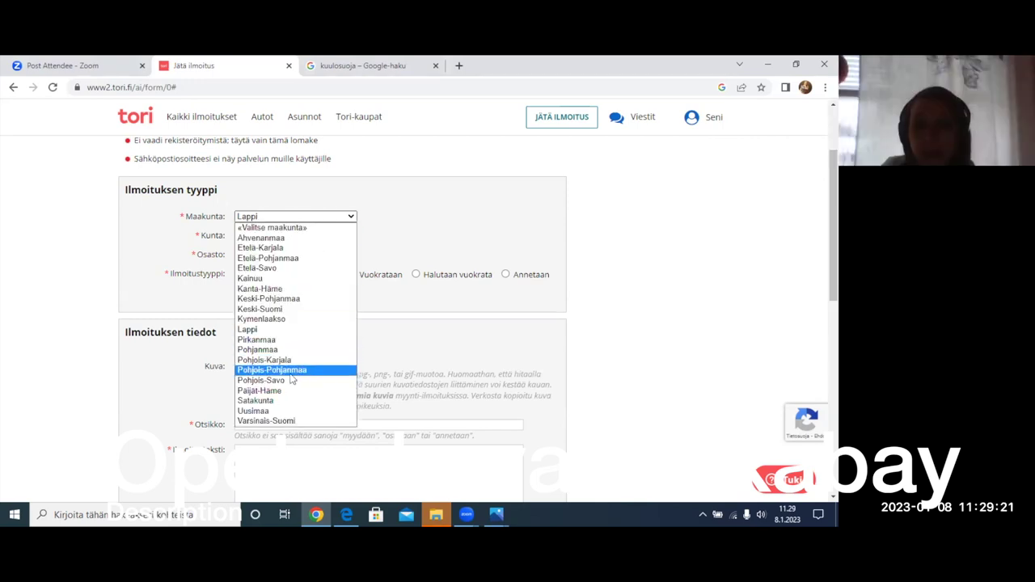
left_click(293, 373)
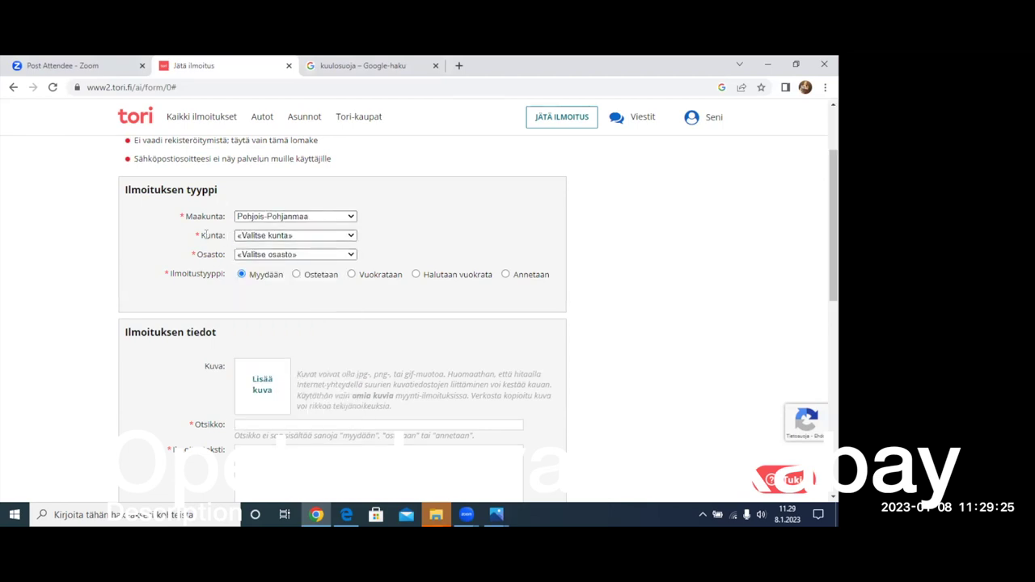
left_click(306, 237)
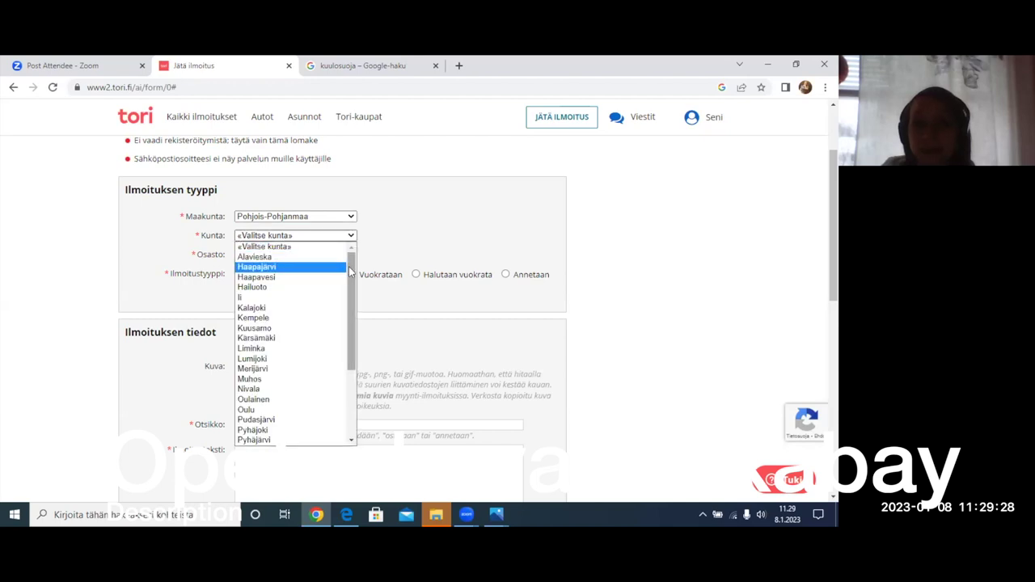
left_click_drag(349, 273, 346, 272)
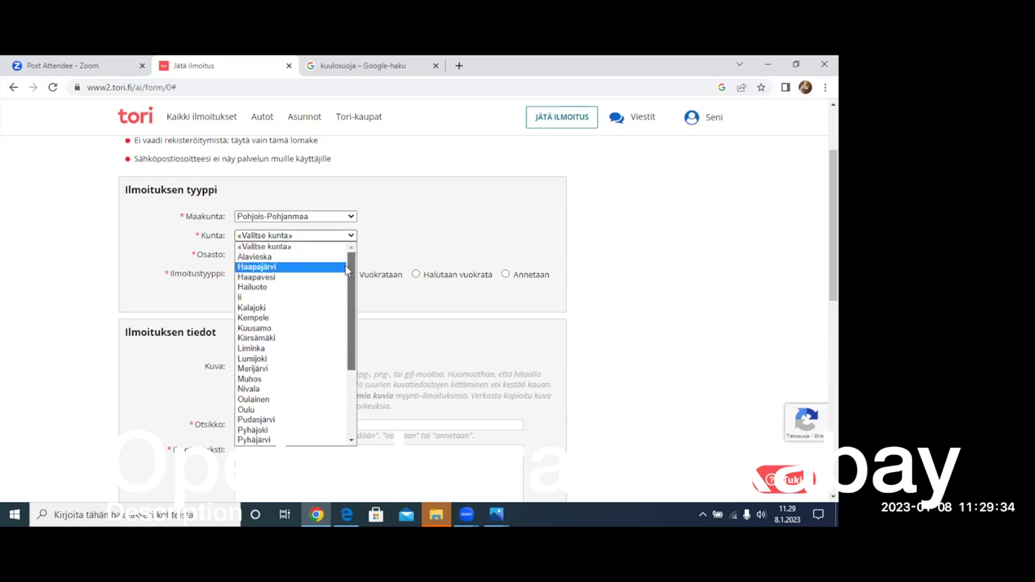
left_click(260, 269)
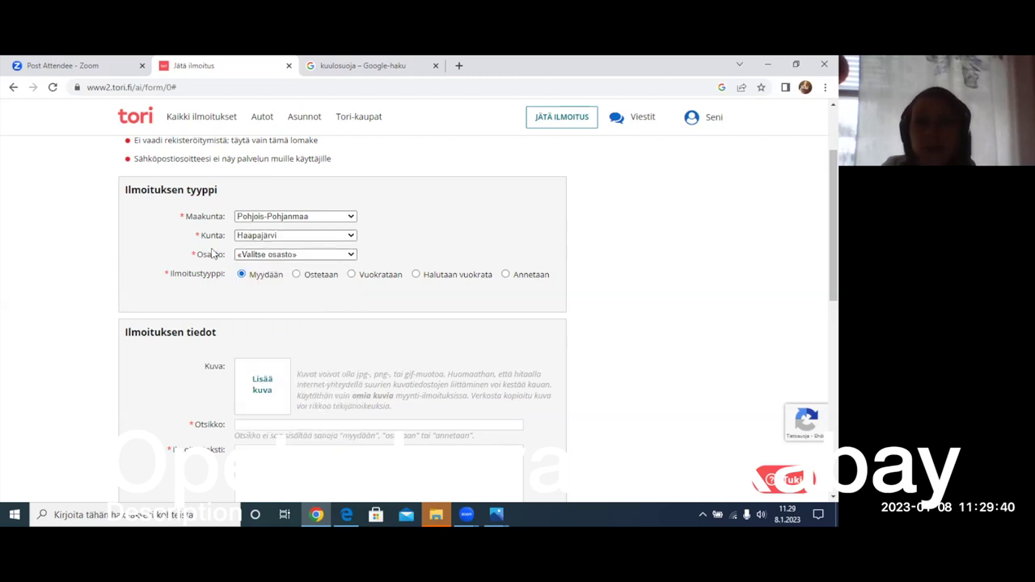
- Choose Puhelimet ja tarvikkeet as the ad category
left_click(300, 257)
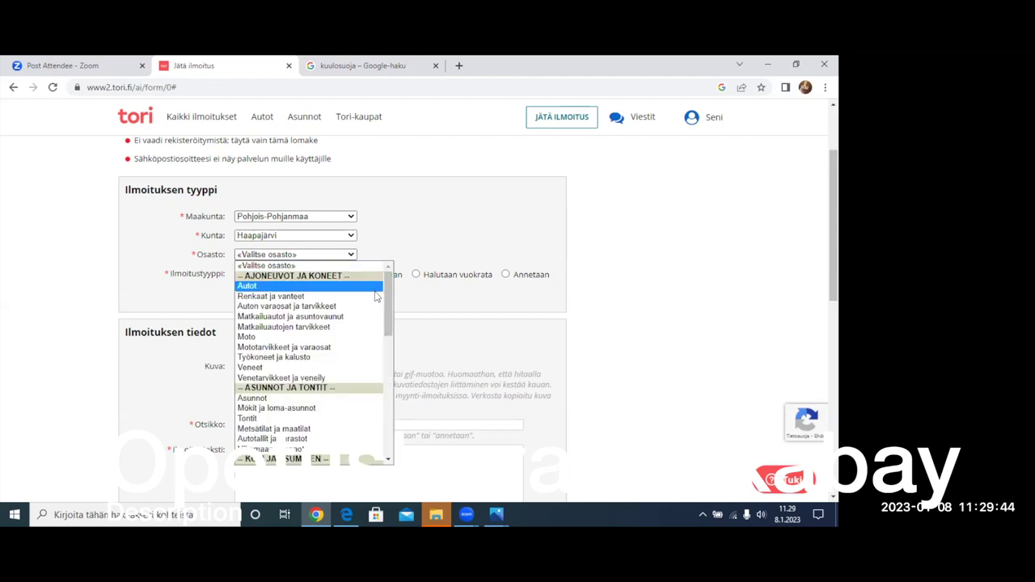
left_click_drag(387, 298, 385, 406)
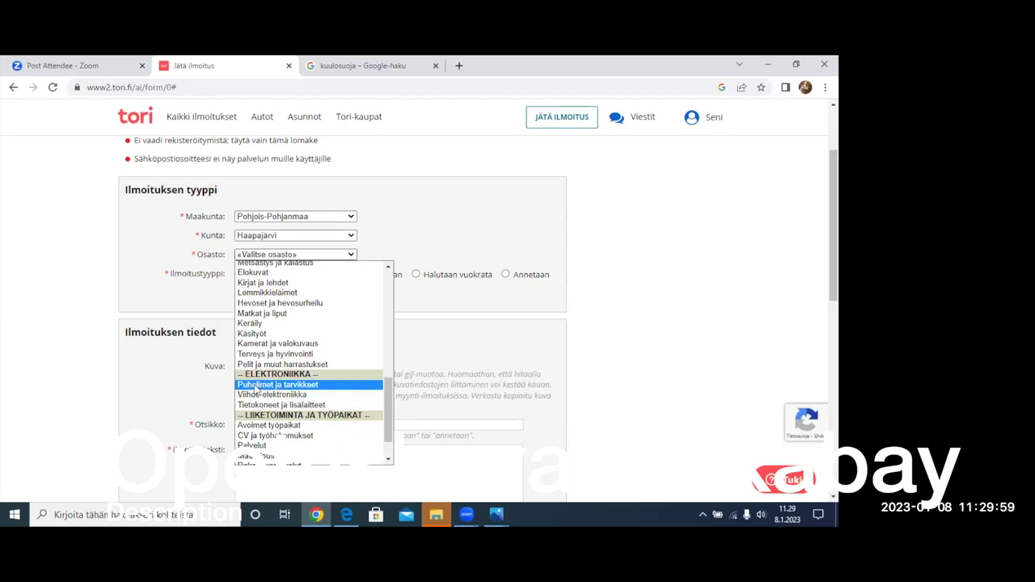
left_click(262, 386)
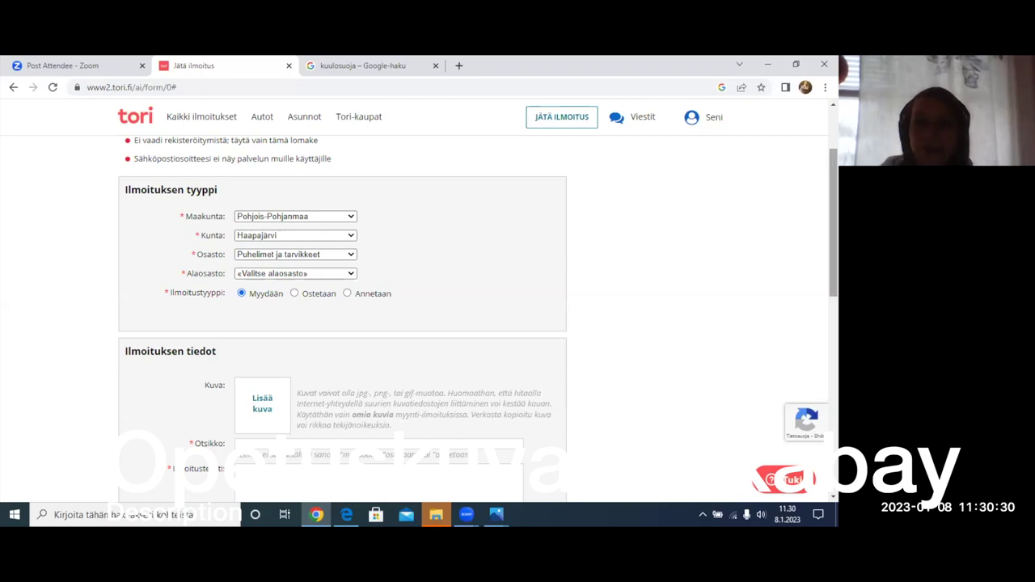
- Upload iphone.jpg from the Kuvat folder as the ad's main photo
scroll(286, 288, "down", 1)
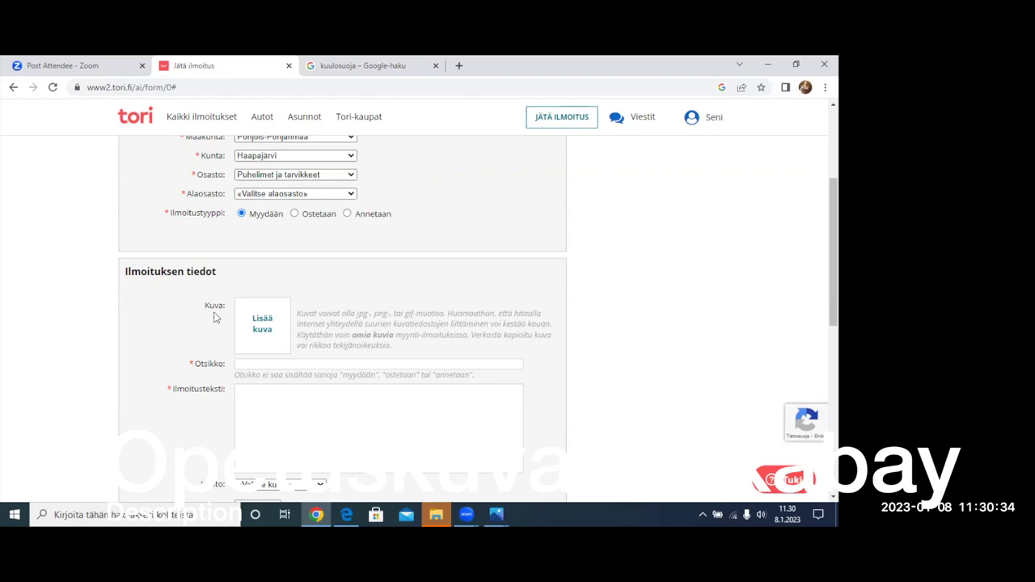
left_click(260, 332)
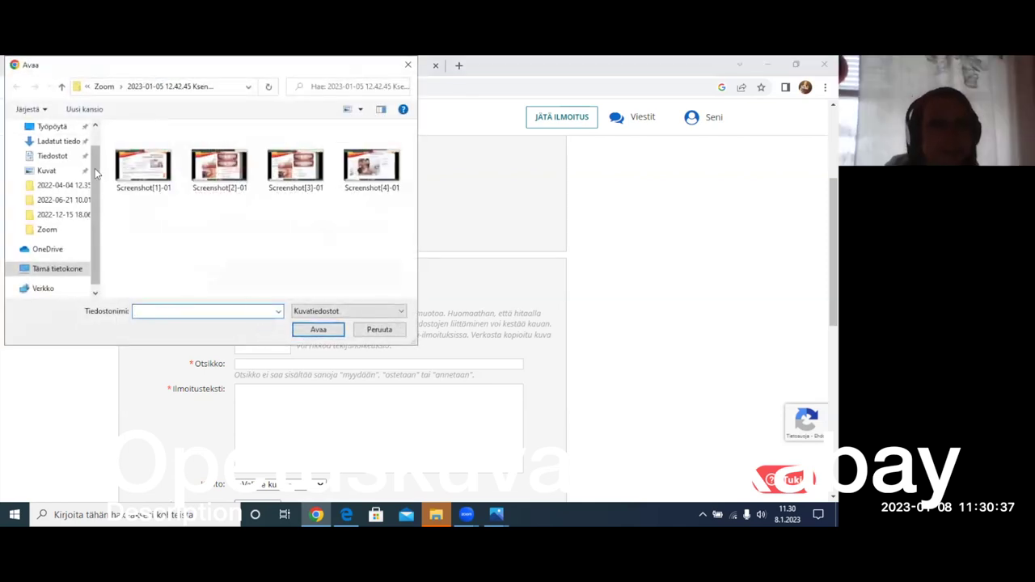
left_click(57, 172)
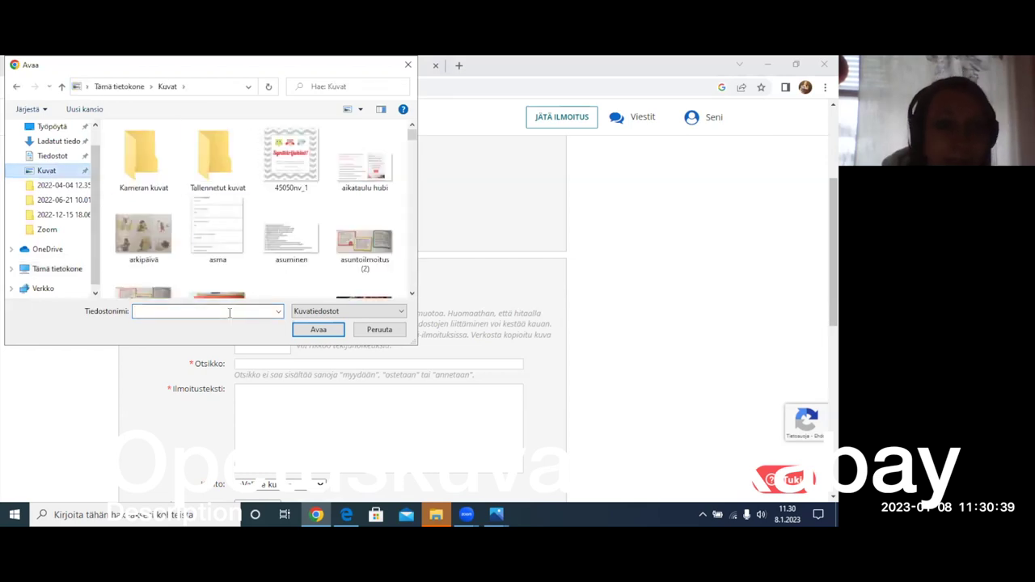
left_click(166, 313)
type("i")
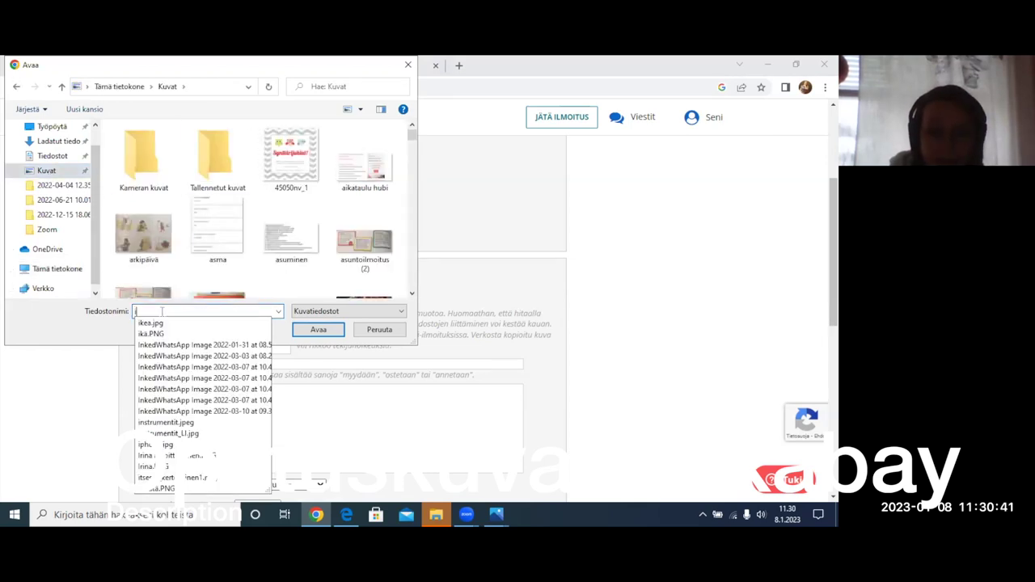
type("p")
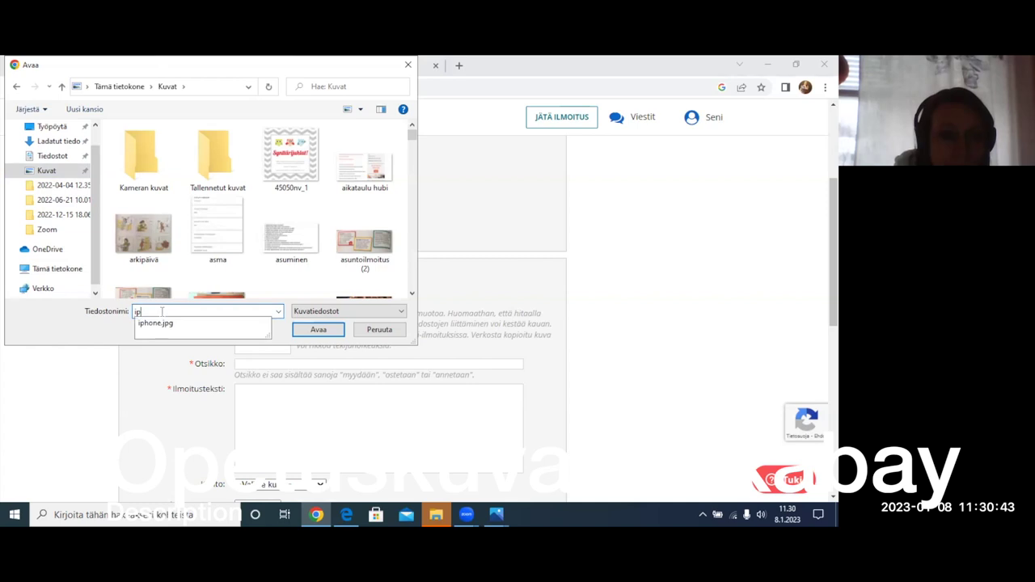
left_click(152, 323)
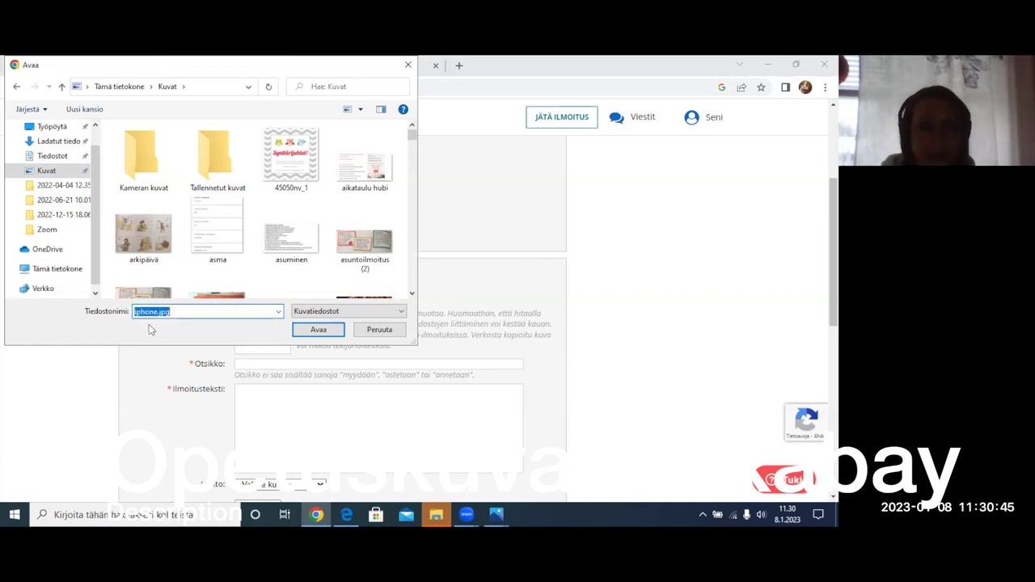
left_click(322, 329)
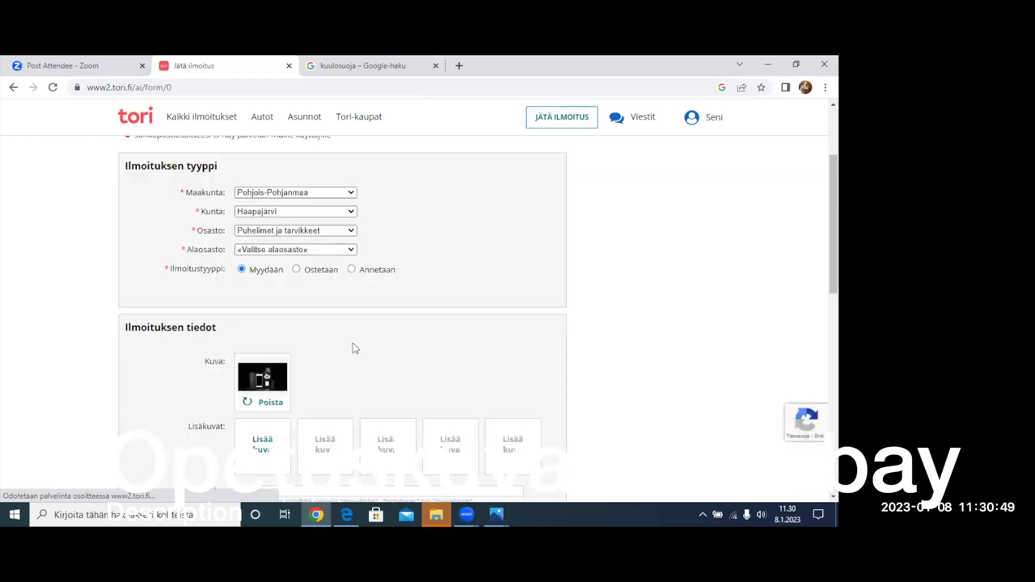
scroll(327, 252, "down", 2)
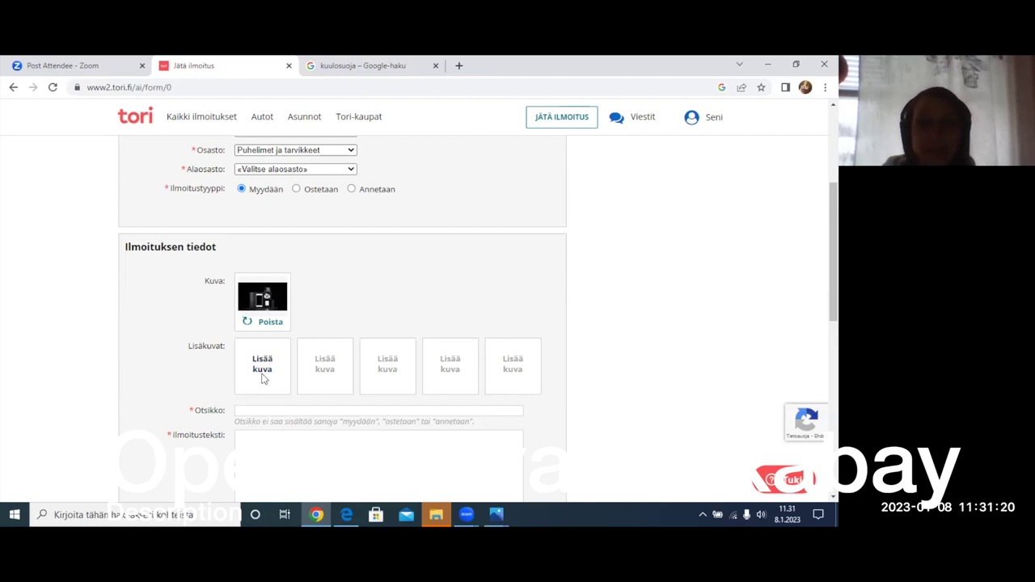
scroll(277, 375, "down", 2)
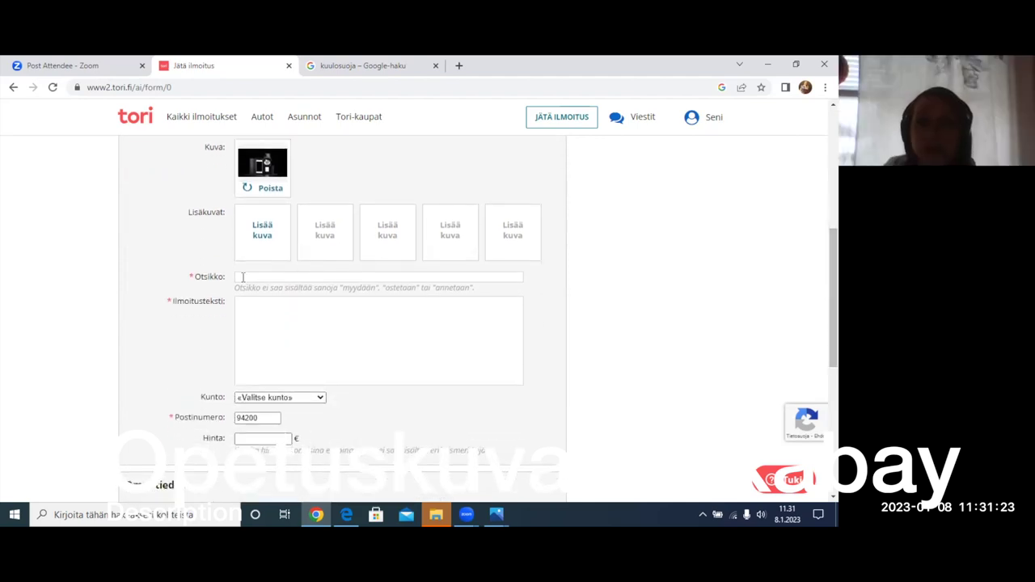
left_click(242, 276)
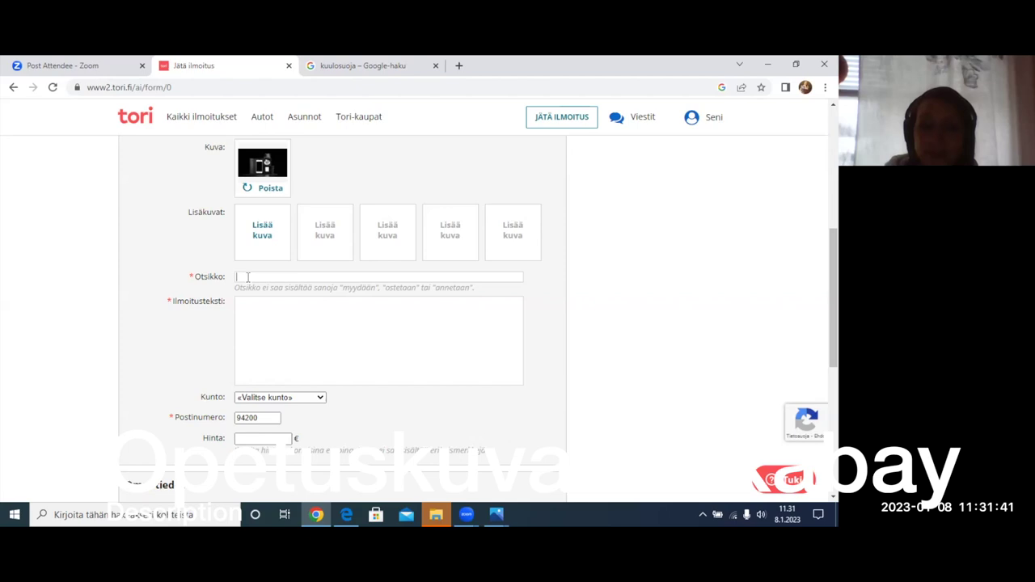
- Enter 'Iphone 11' as the ad title and move to the description box
type("l")
type("phone ")
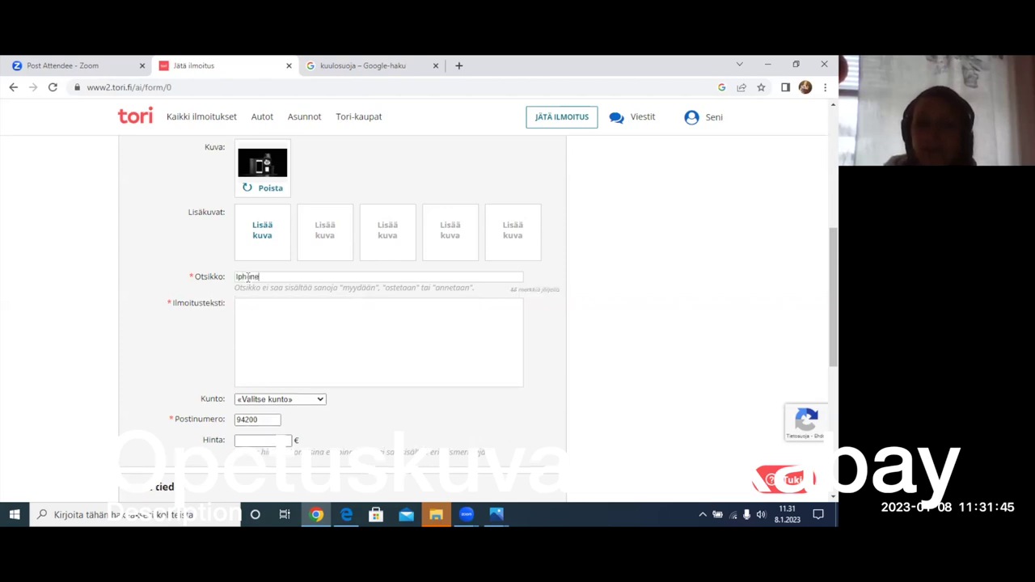
type("11")
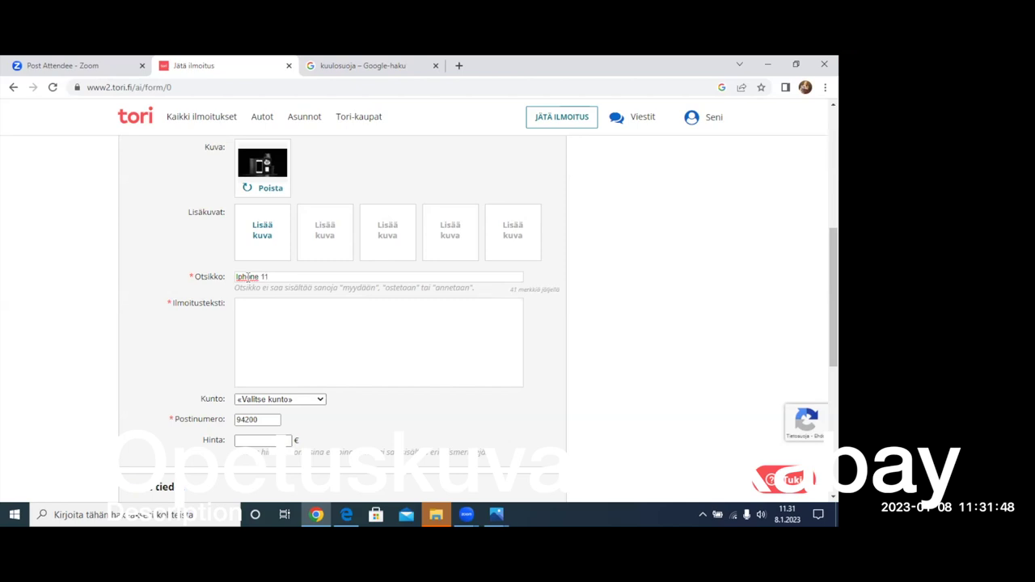
left_click(236, 276)
left_click(277, 276)
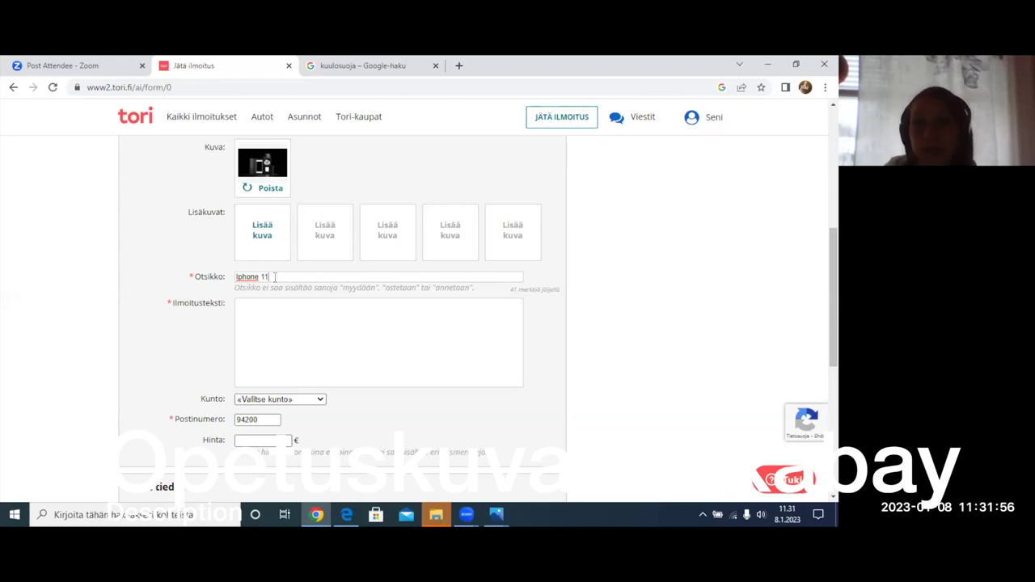
left_click(238, 306)
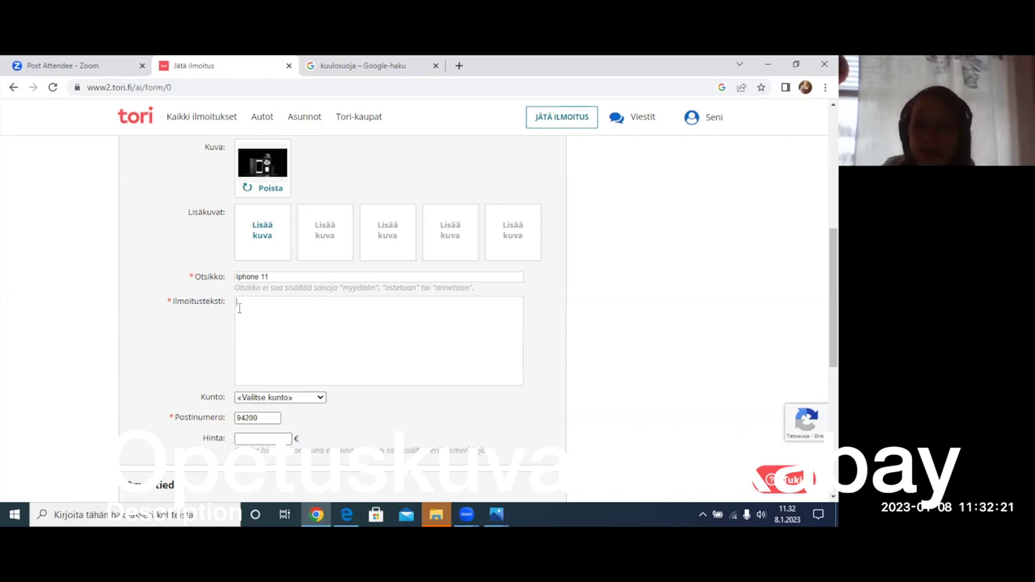
- Start the description with 'Myydään iPhone 11,' and recapitalise the title as 'iPhone 11'
type("Myydään")
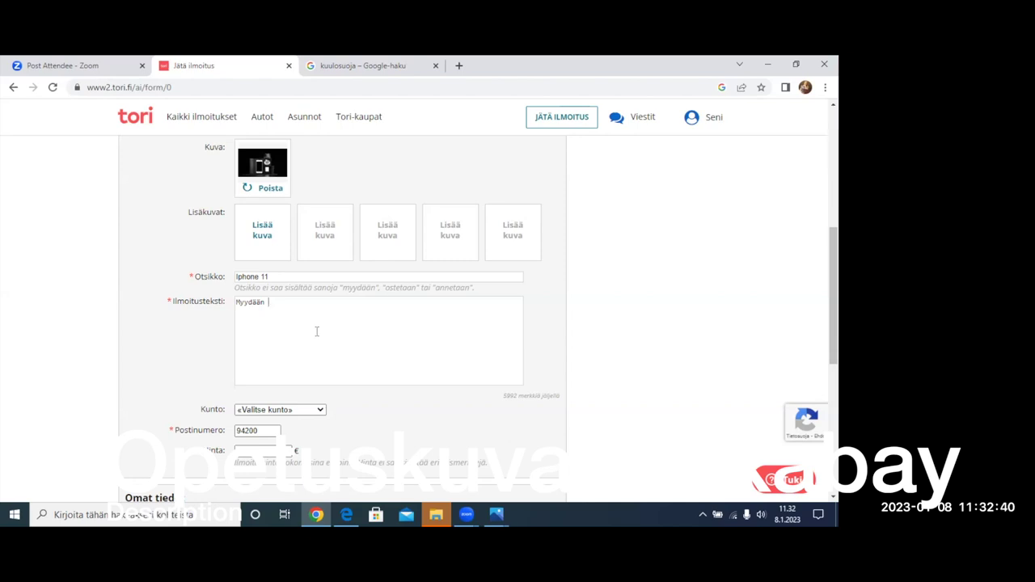
type("Phone 11")
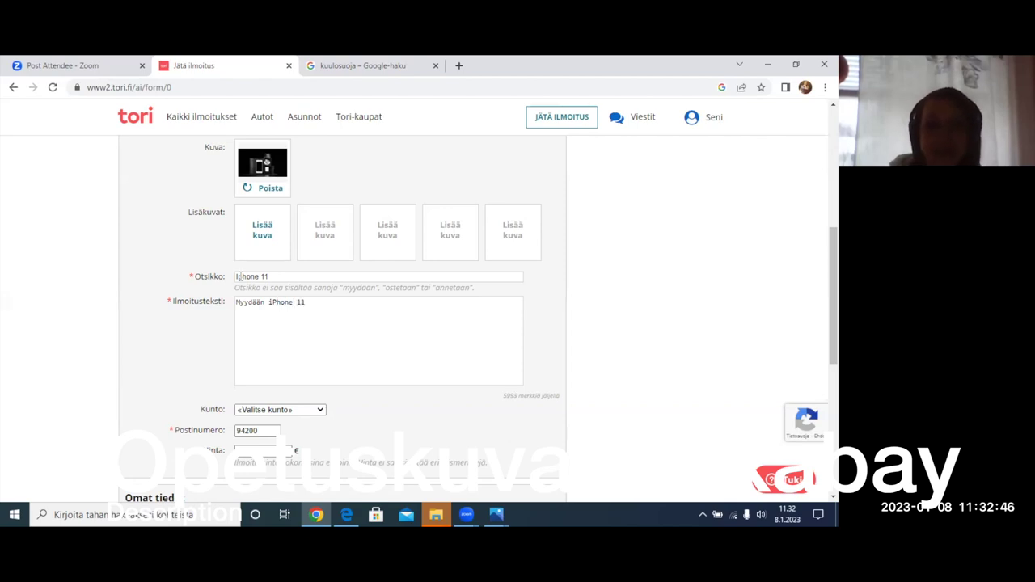
left_click(238, 277)
key("BackSpace")
type("I")
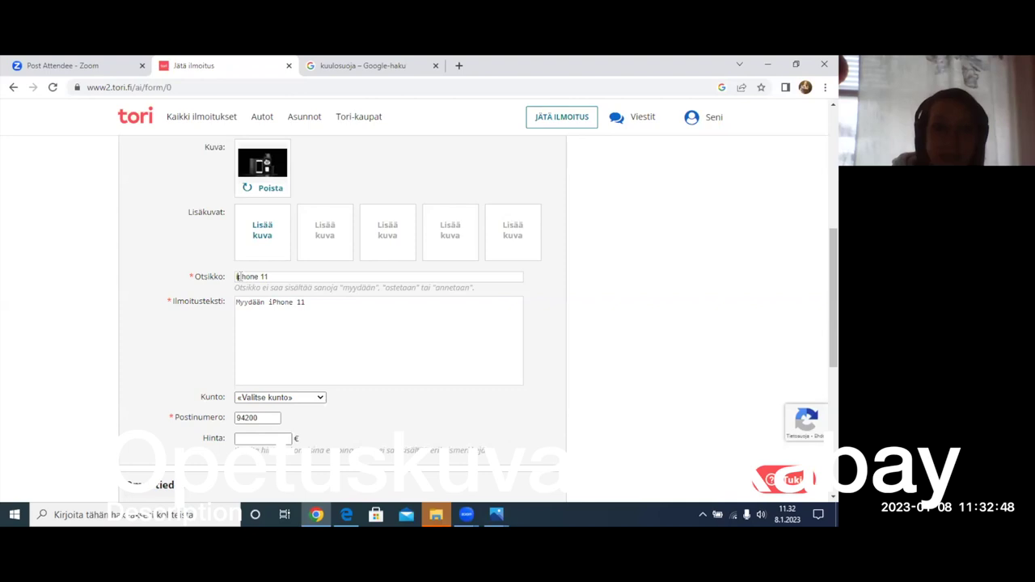
key("BackSpace")
type("P")
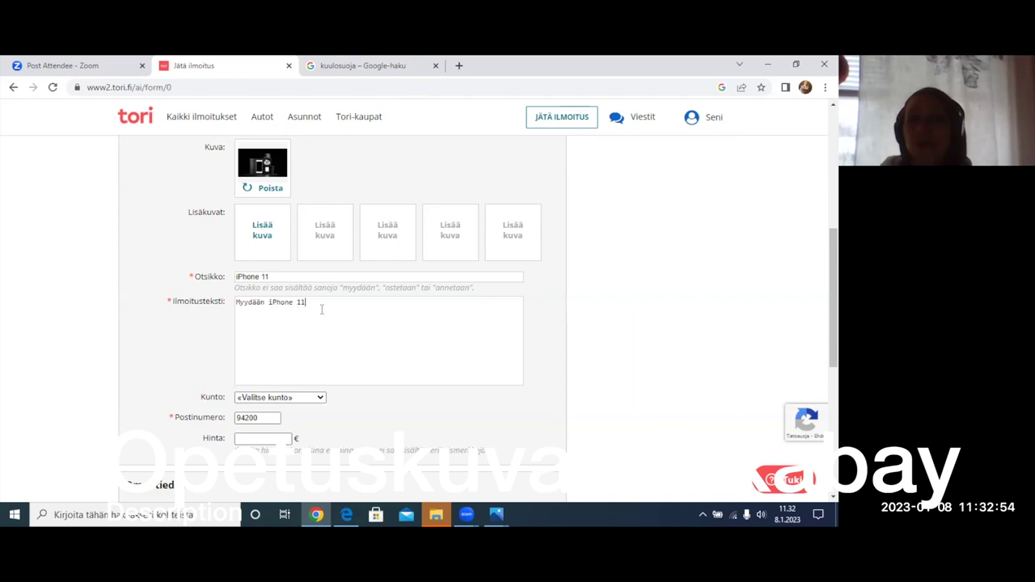
left_click(312, 304)
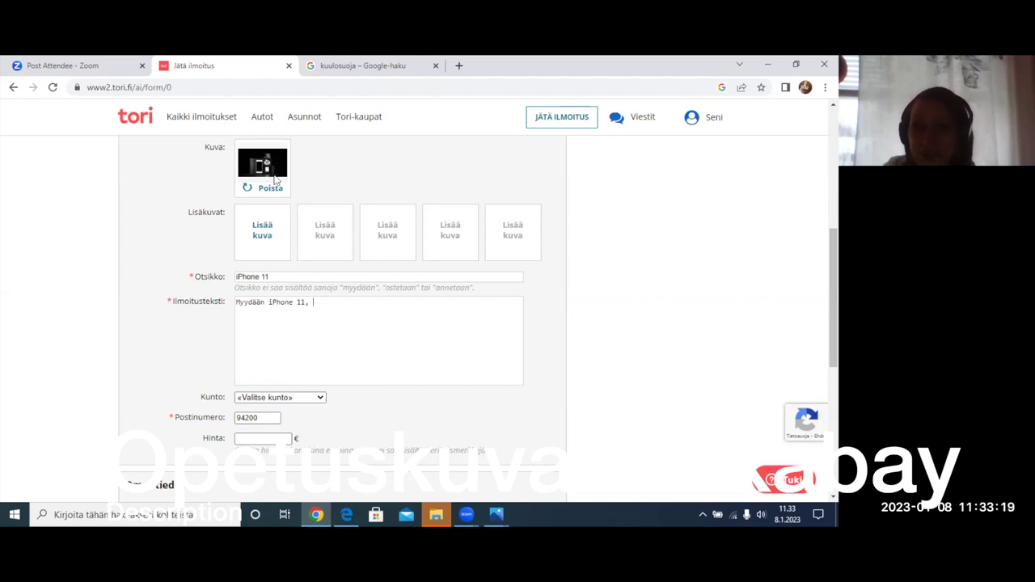
mouse_move(502, 514)
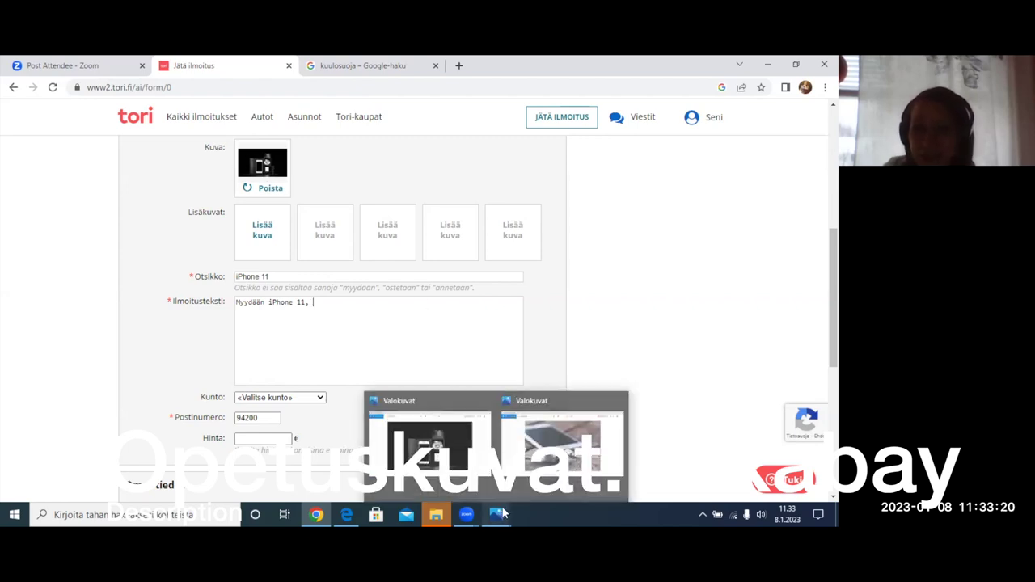
left_click(428, 445)
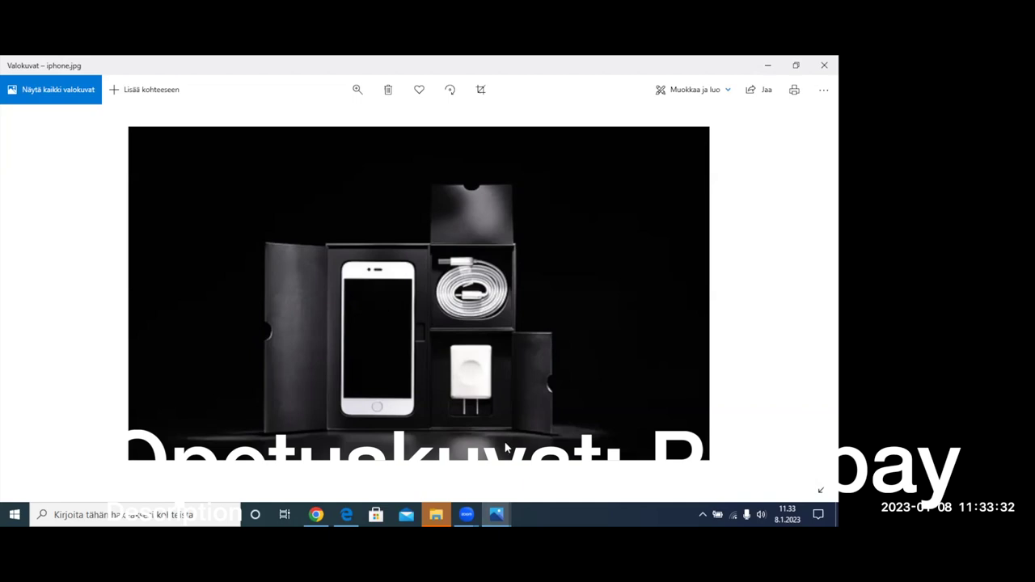
left_click(316, 514)
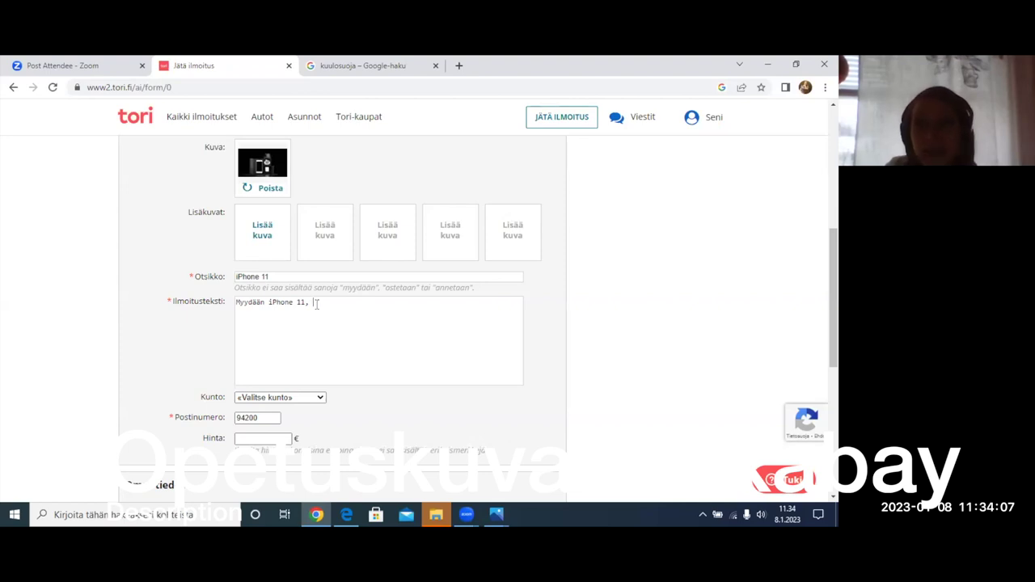
- Replace the description's trailing comma with ' kohtuullisella hinnalla'
key("BackSpace")
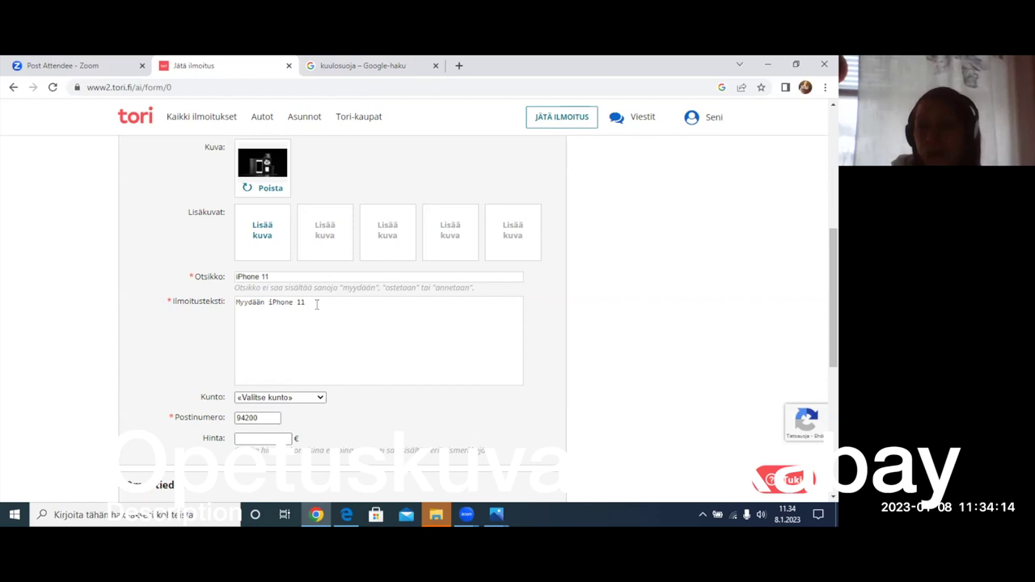
type("k")
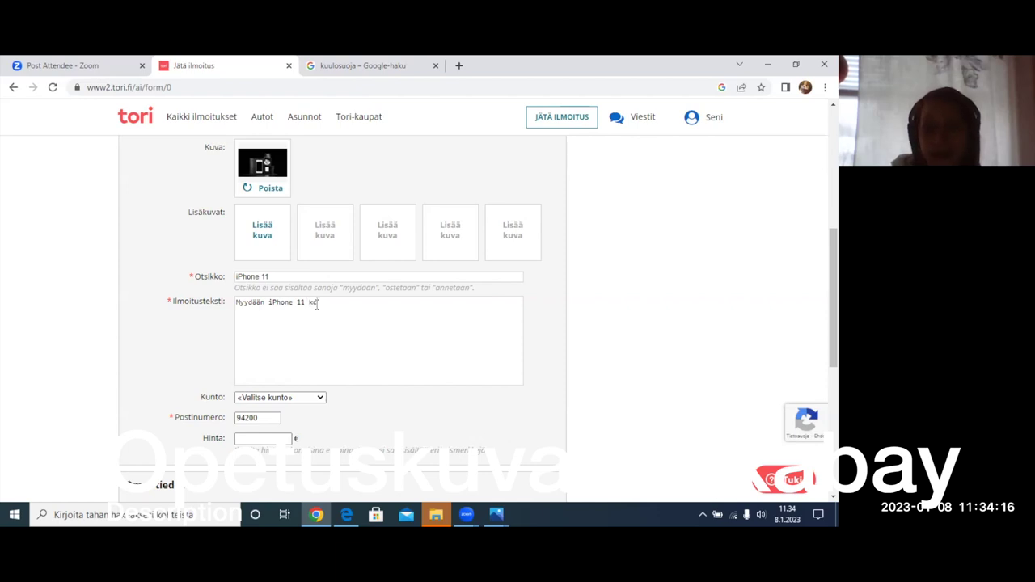
type("ohtuull")
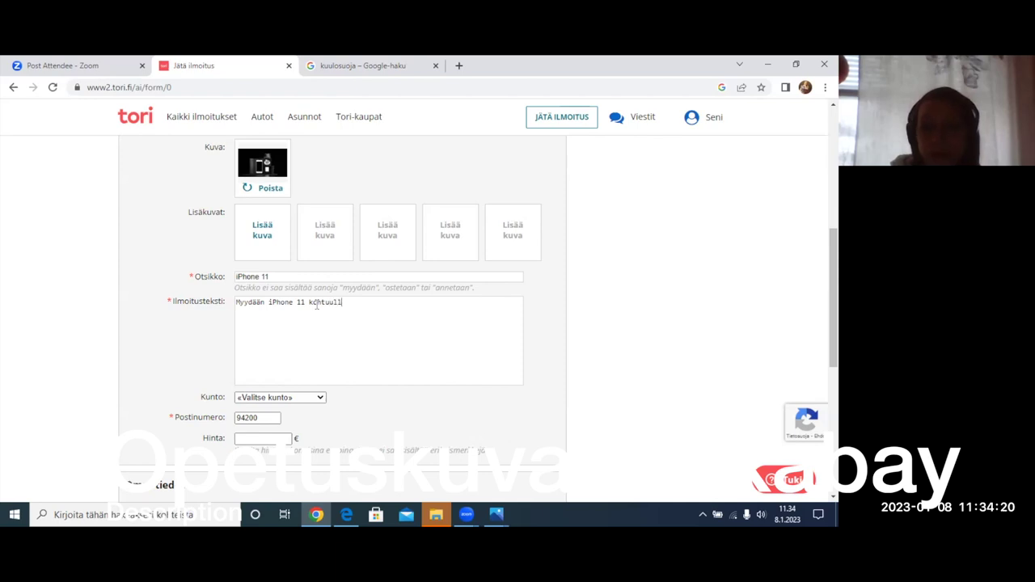
type("isella")
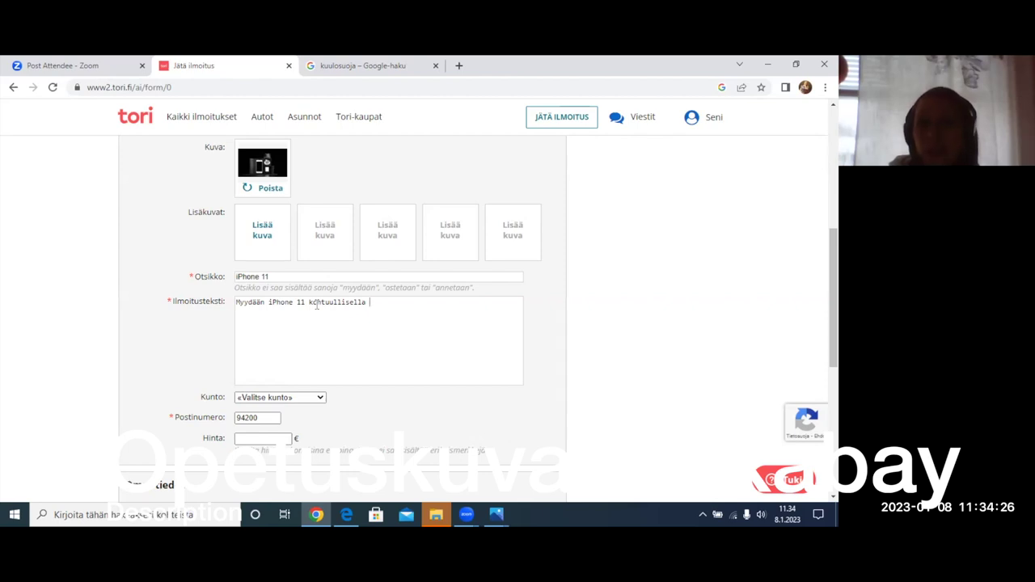
type(" hinnalla")
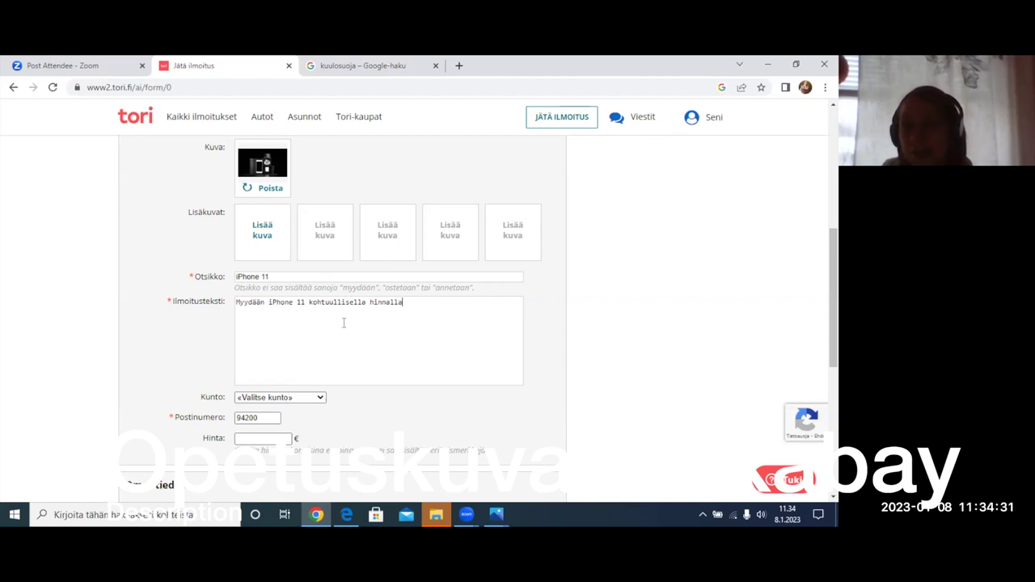
left_click_drag(308, 303, 410, 304)
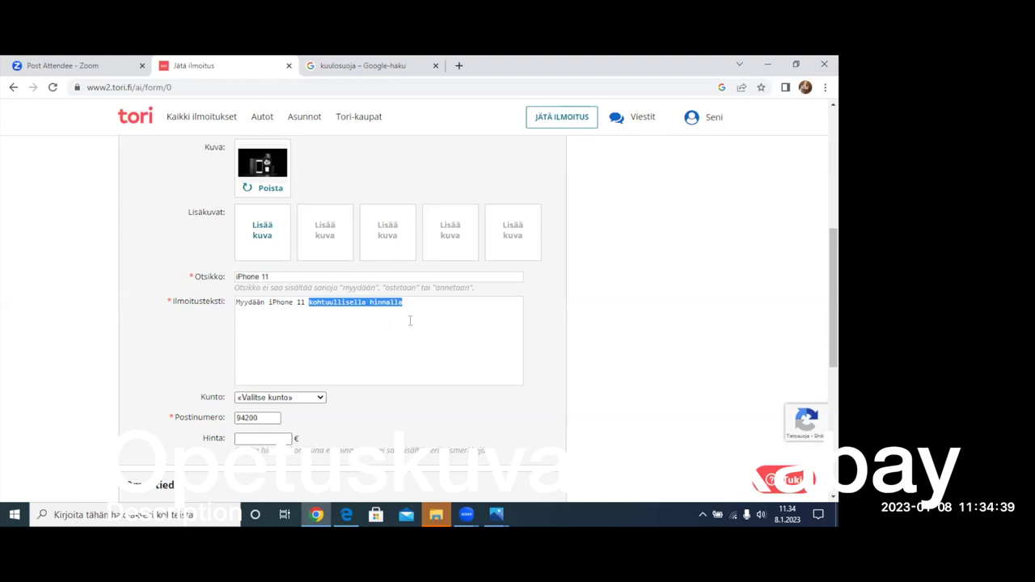
left_click(410, 318)
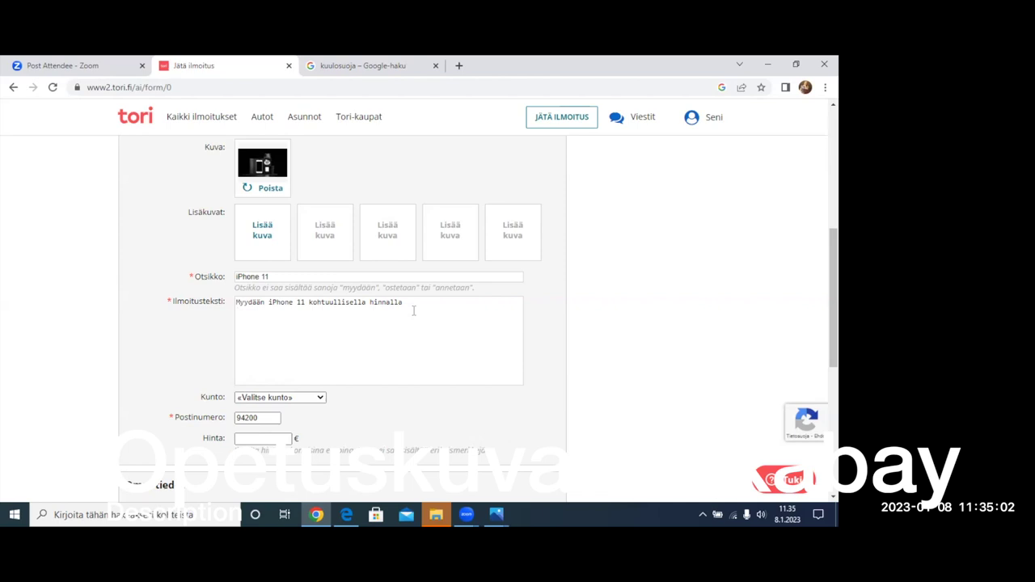
- Add the description line 'Täysin toimiva ja ehjä, vähän käytetty'
type("äysin toimiva")
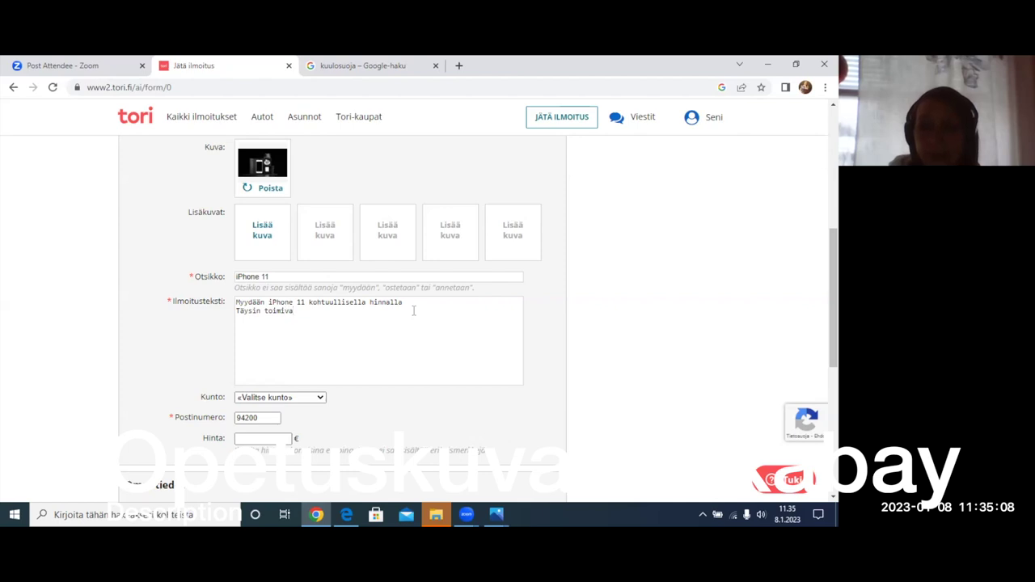
type(",")
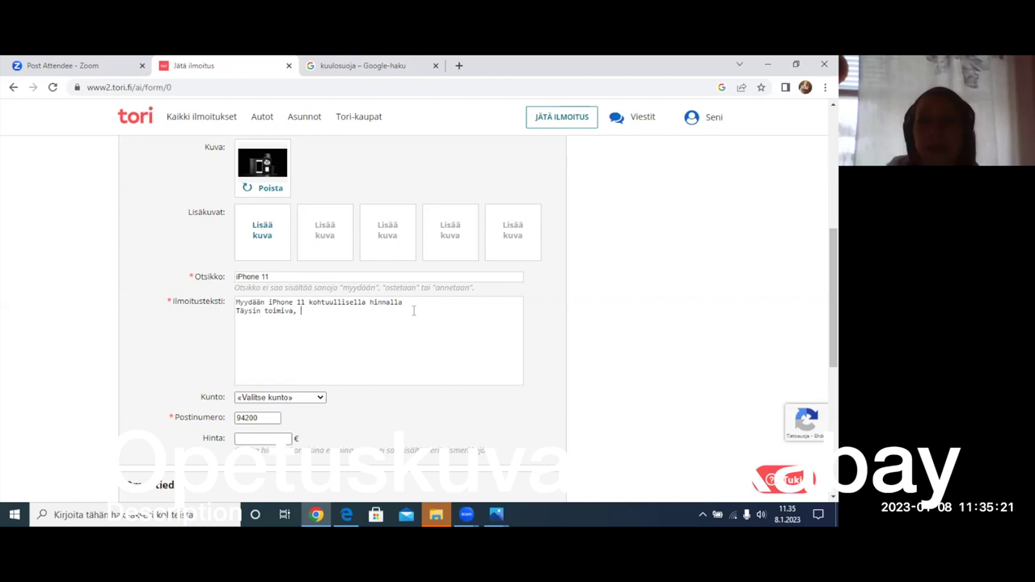
key("BackSpace")
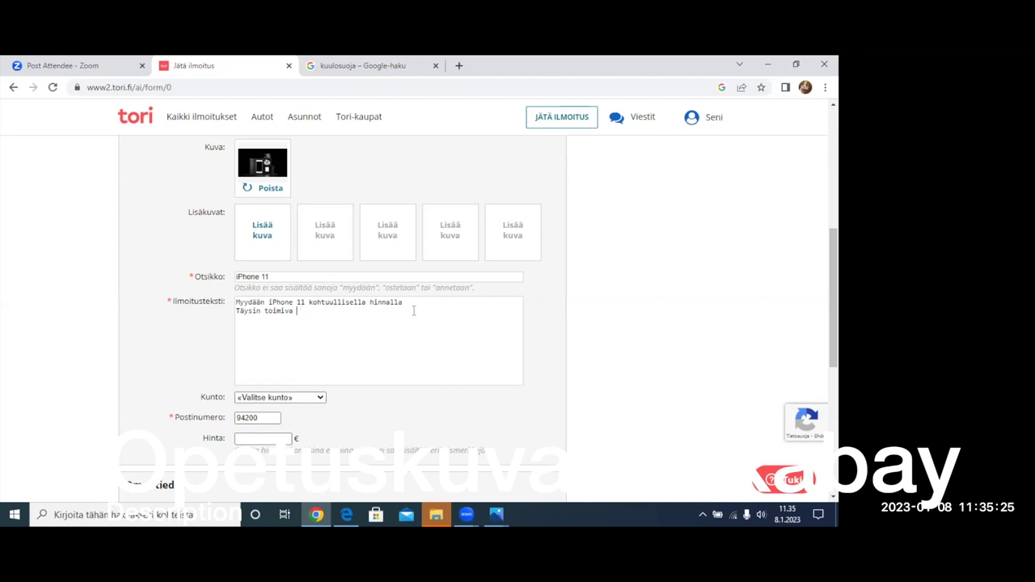
type("ja ehjä,")
type("vähän")
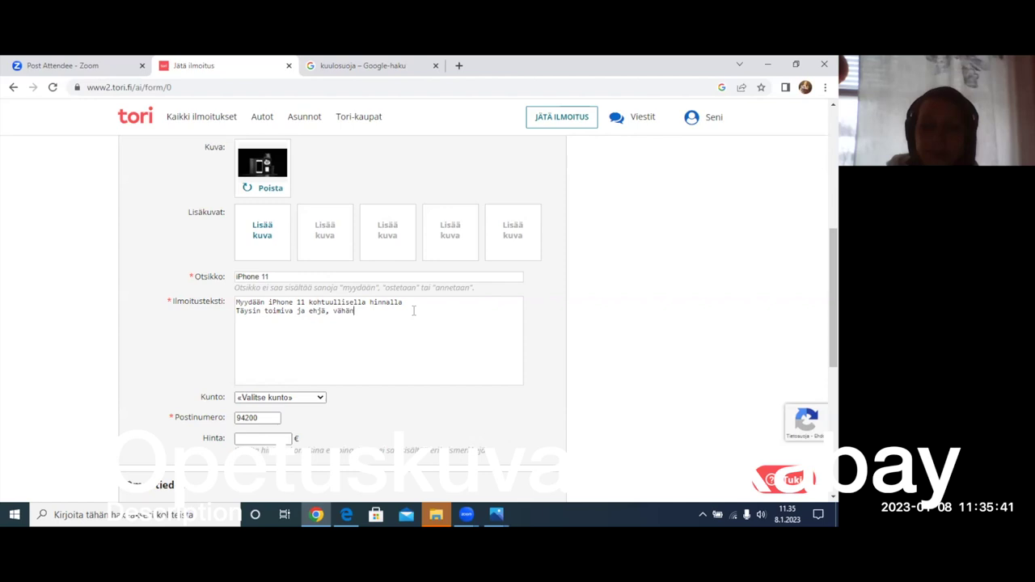
type(" käytetty")
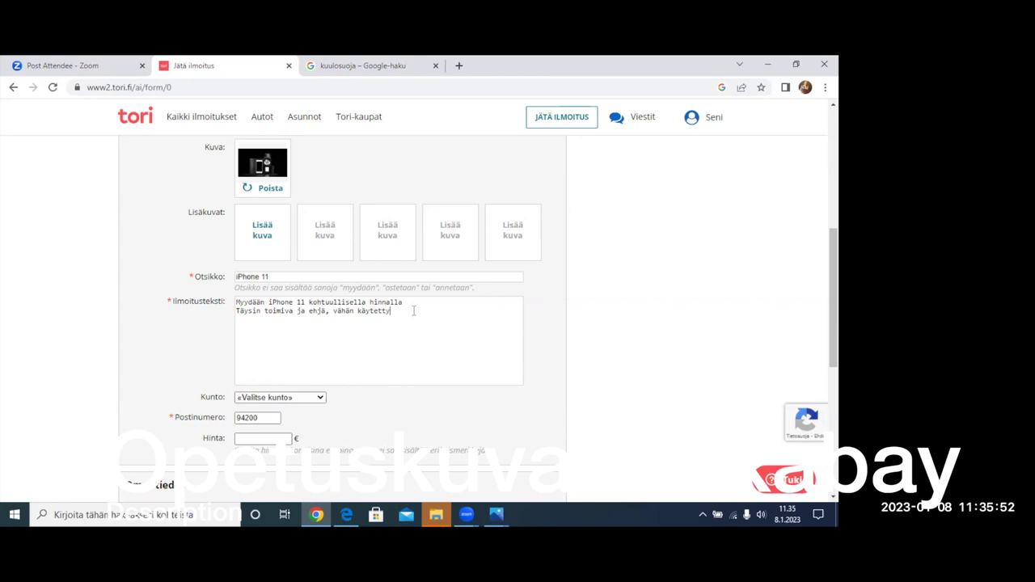
left_click(308, 311)
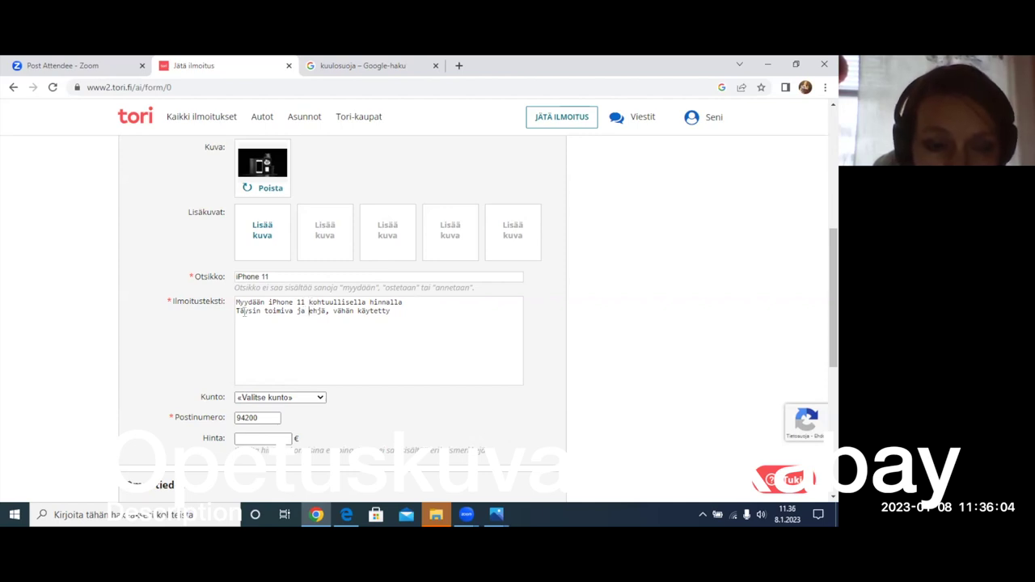
- Insert 'hyvässä kunnossa oleva' after Myydään and end both description lines with periods
left_click(264, 302)
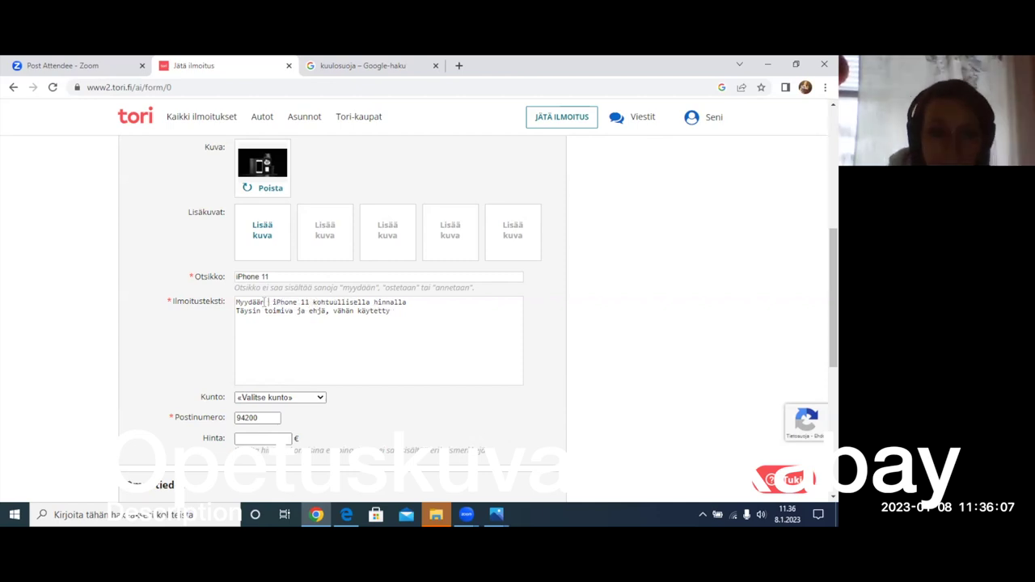
type("hyvässä kunnossa oleva")
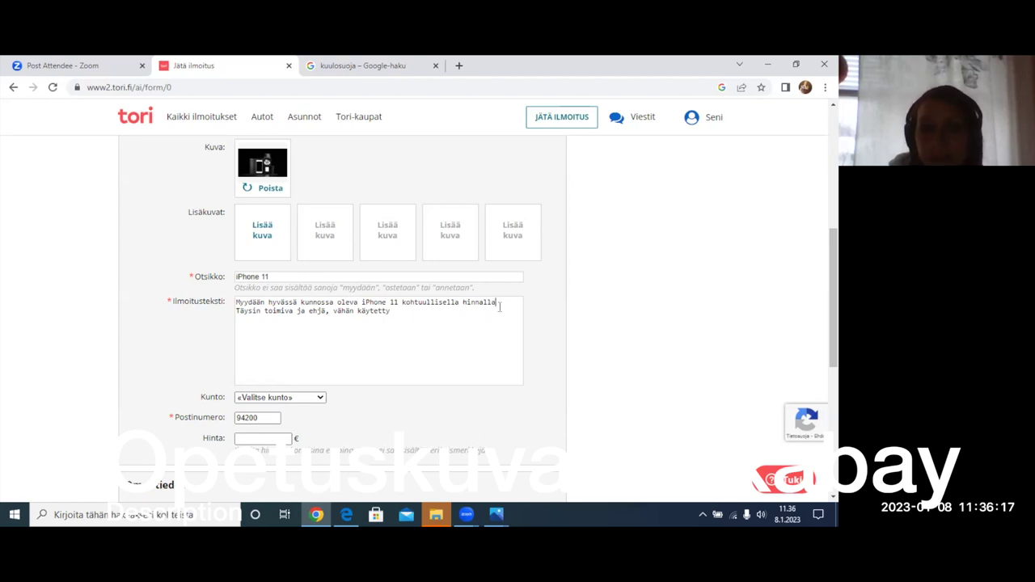
type(".")
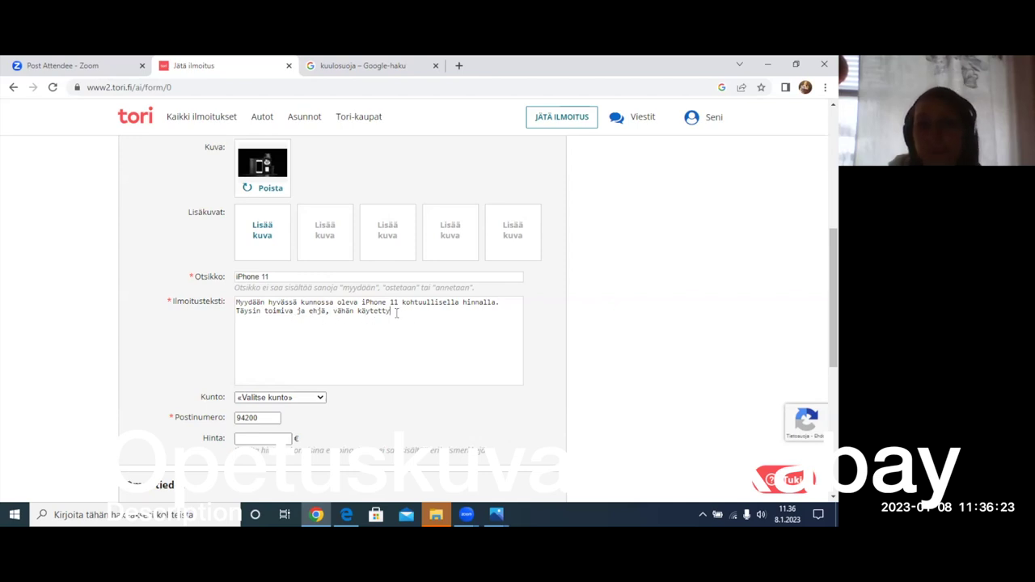
type(".")
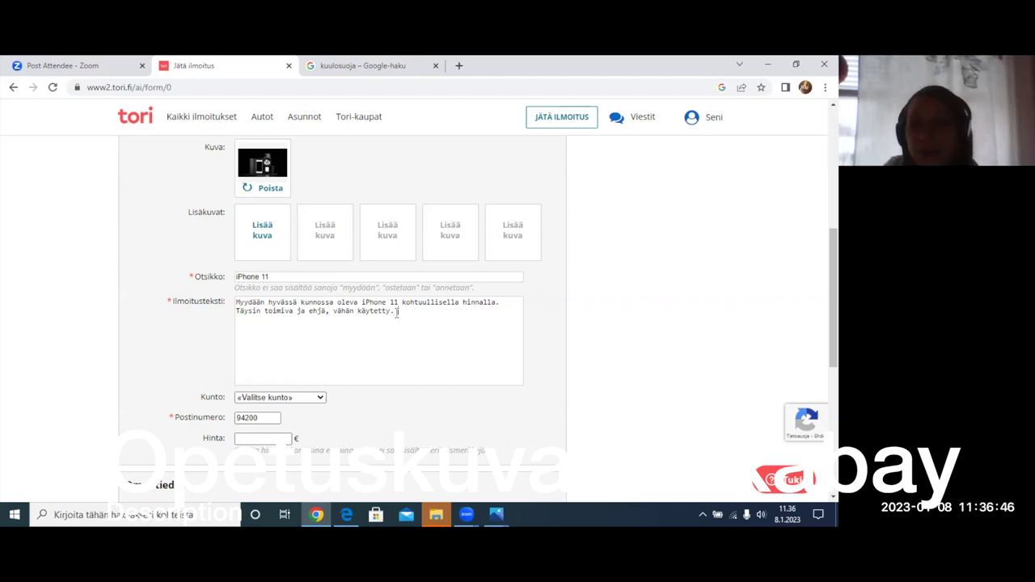
- Append 'ja uutena ostettu. Alkuperäinen laatikko, laturi ja kuulokkeet sisältyy kauppaan.' to the description
key("BackSpace")
type("ja uutena ")
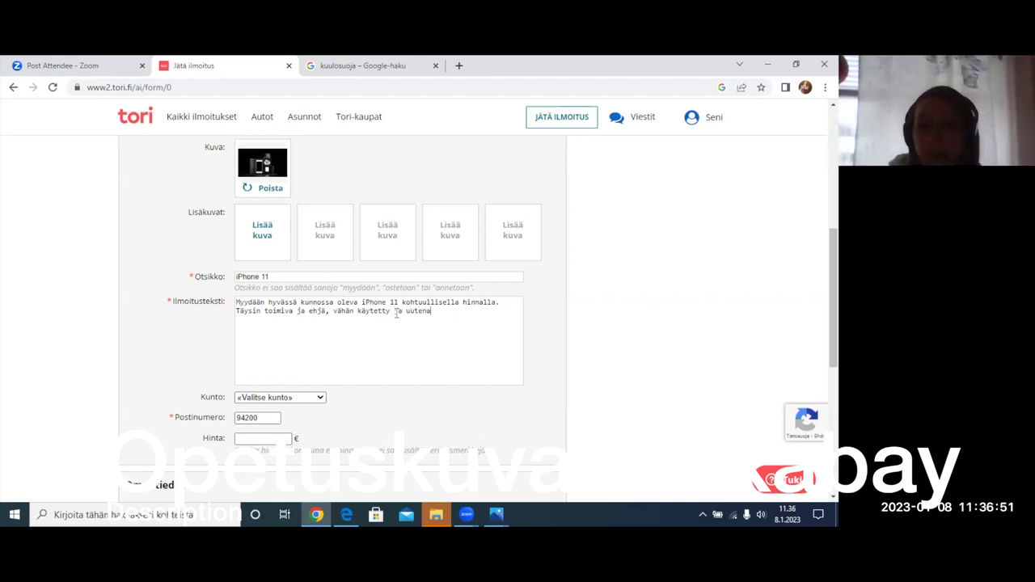
type("ostettu.")
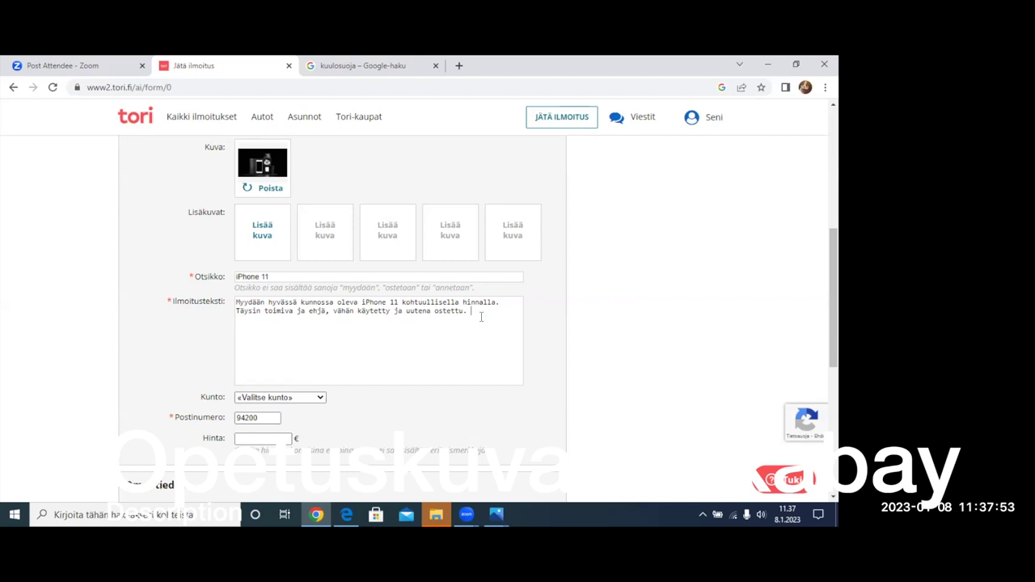
type("Alkuperäinen laat")
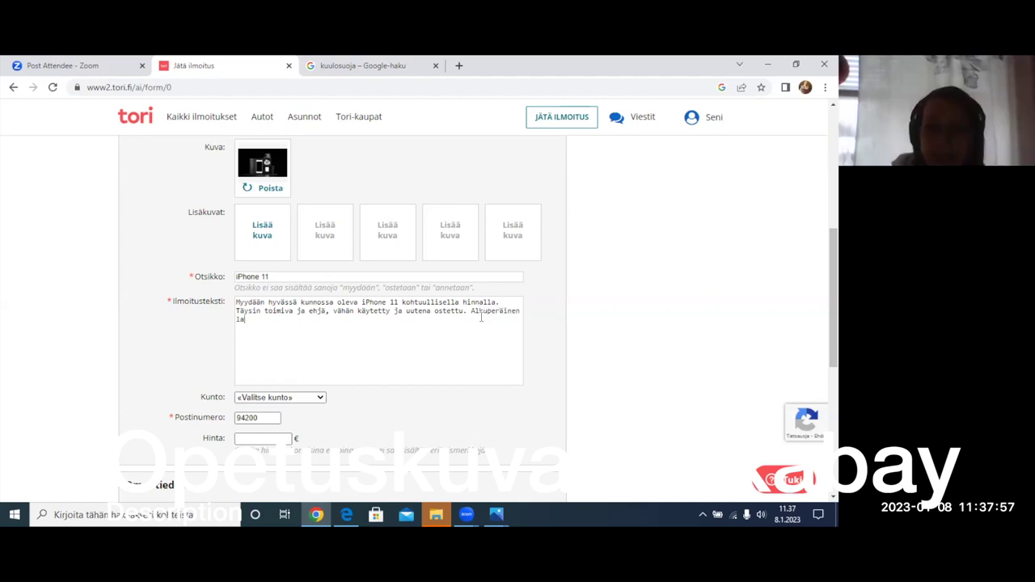
type("ikk")
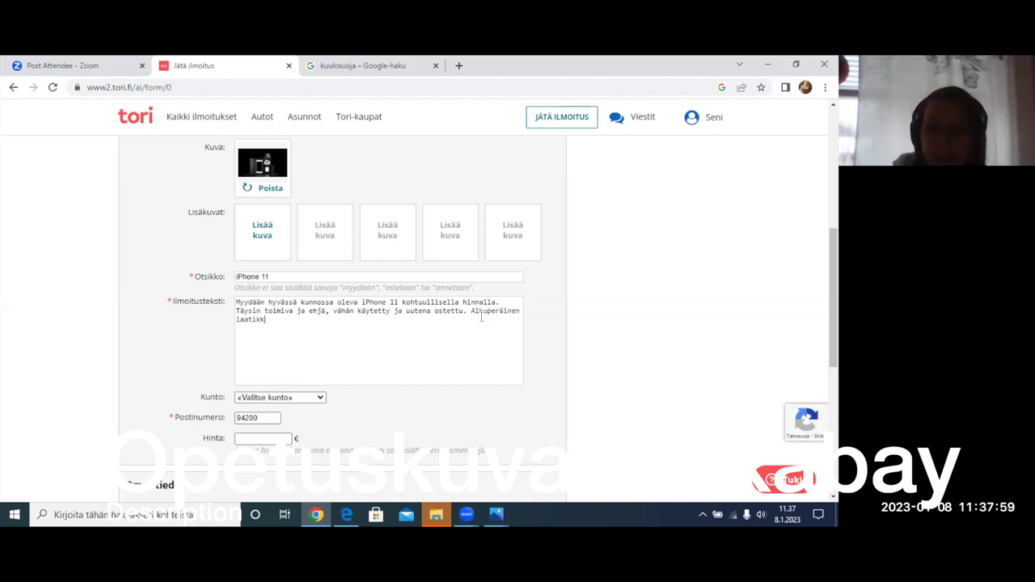
type("o, laturi ja")
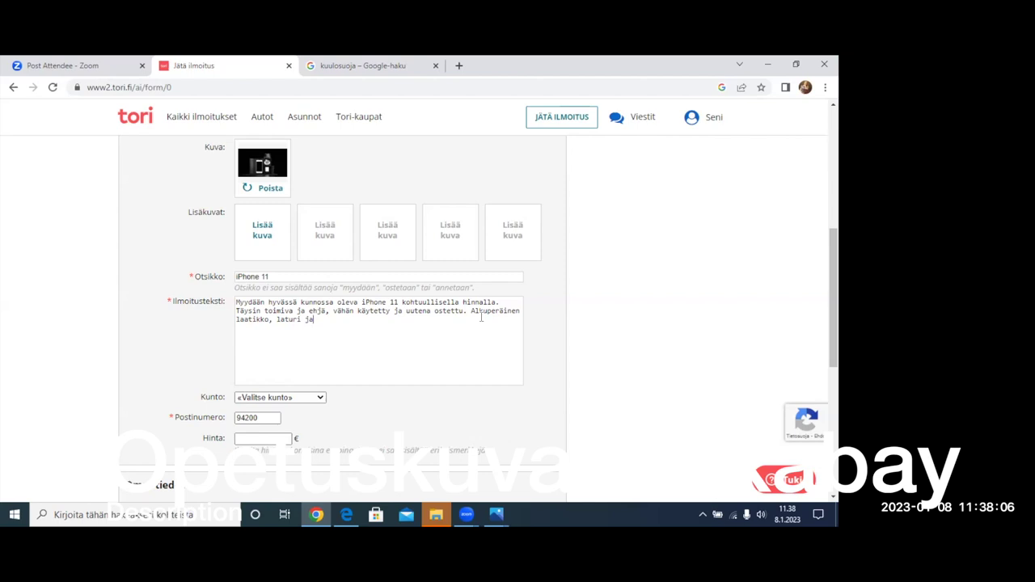
type("kuulokkeet si")
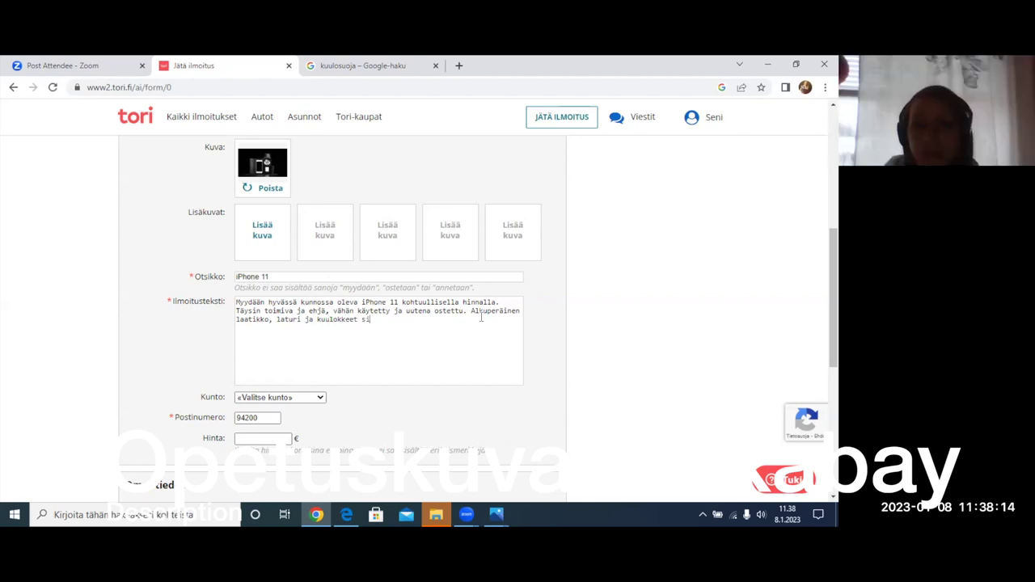
type("sält")
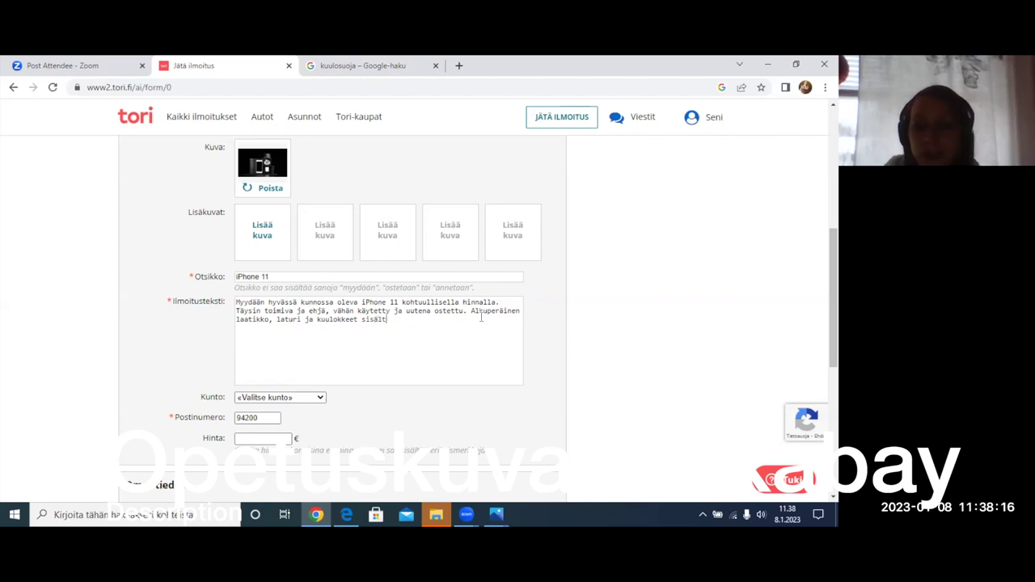
type("yy kauppaan")
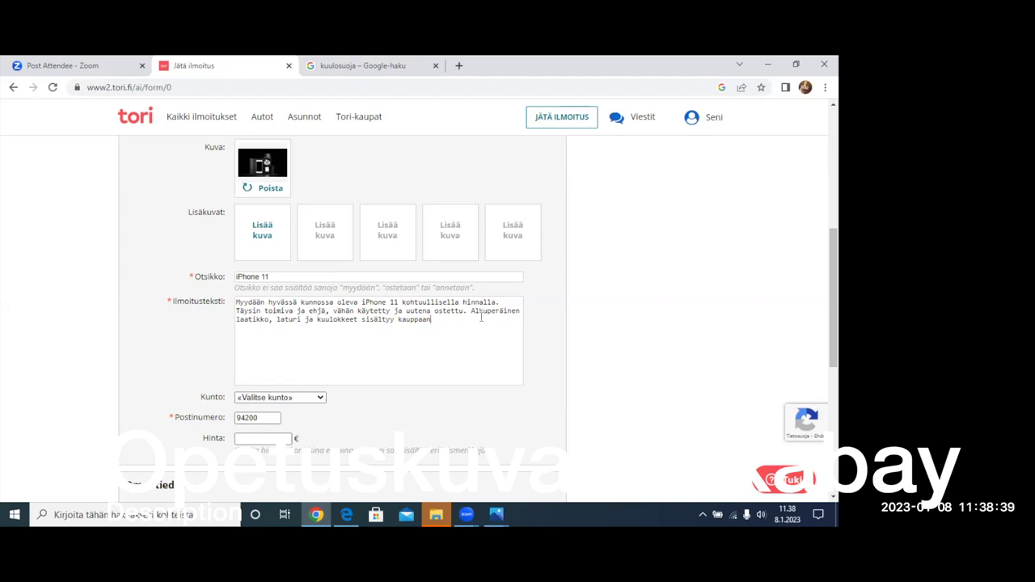
type(".")
- Start a new description line beginning with 'H'
key("Return")
type("Hinta")
key("BackSpace")
key("BackSpace")
key("BackSpace")
key("BackSpace")
key("BackSpace")
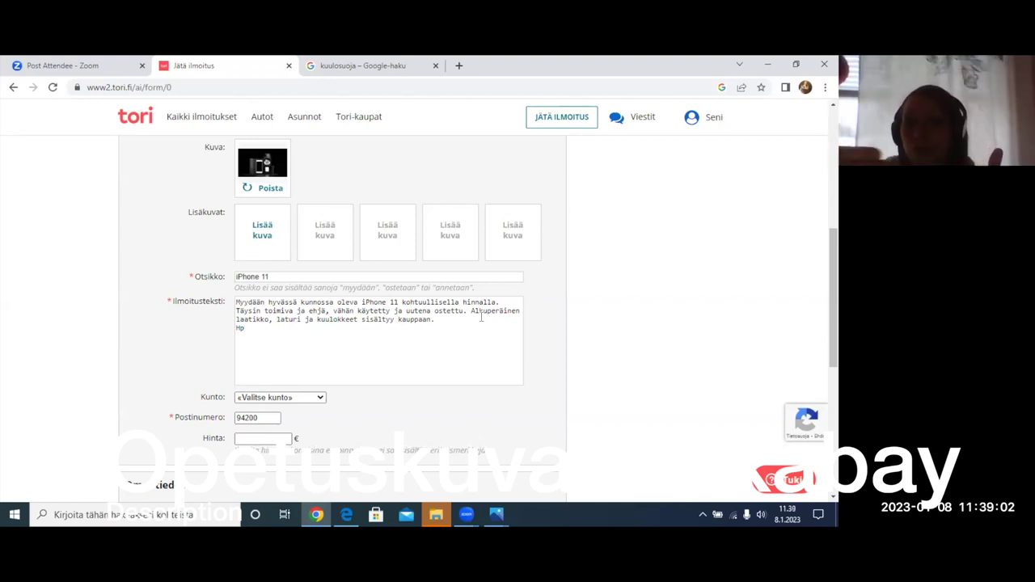
- Drop the '(hintapyyntö)' note and write the price line as 'Hp 350 euro'
type("(hintapyyntö")
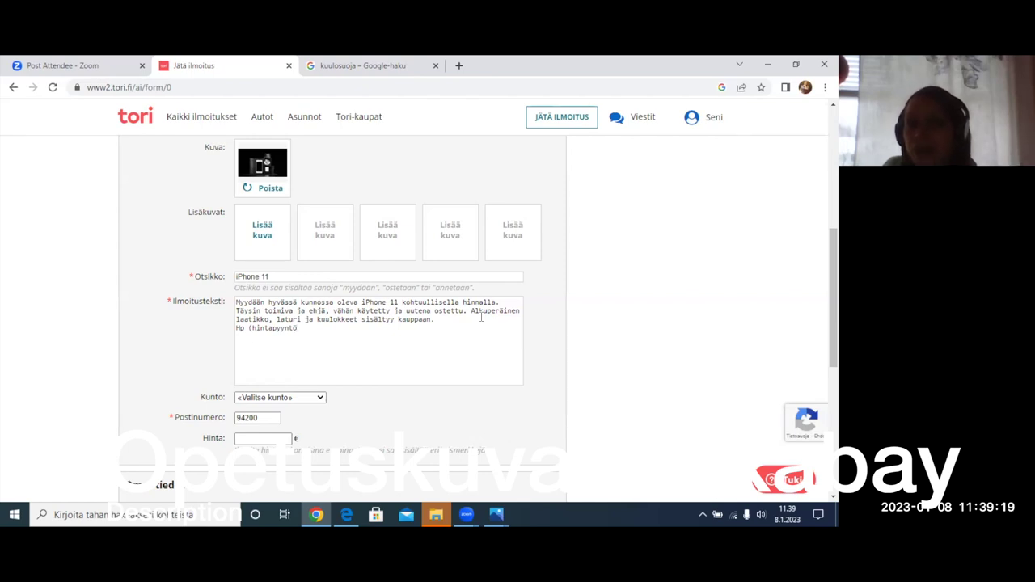
key("BackSpace")
key("BackSpace")
key("BackSpace")
key("BackSpace")
key("BackSpace")
key("BackSpace")
key("BackSpace")
key("BackSpace")
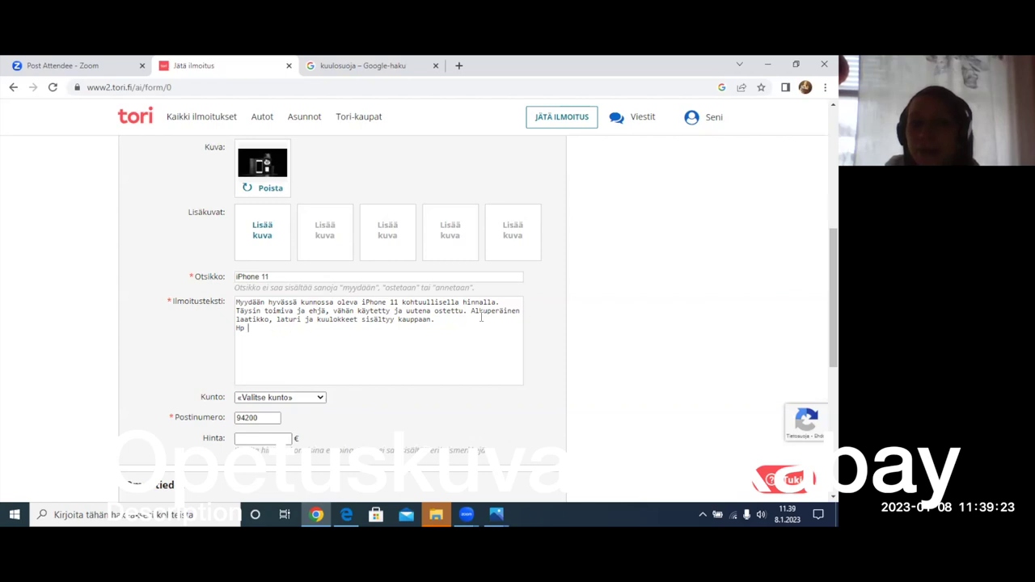
key("BackSpace")
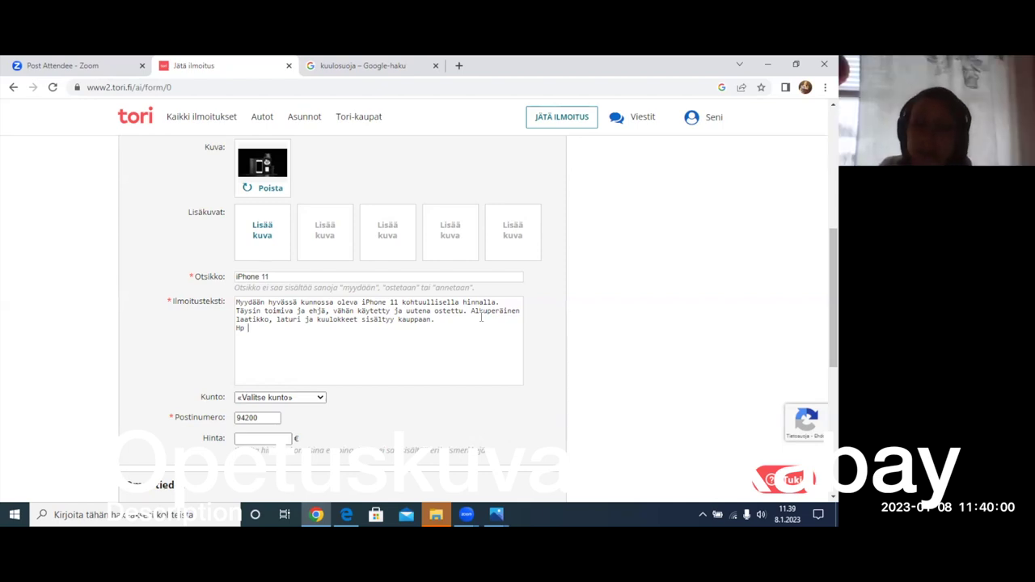
type("35")
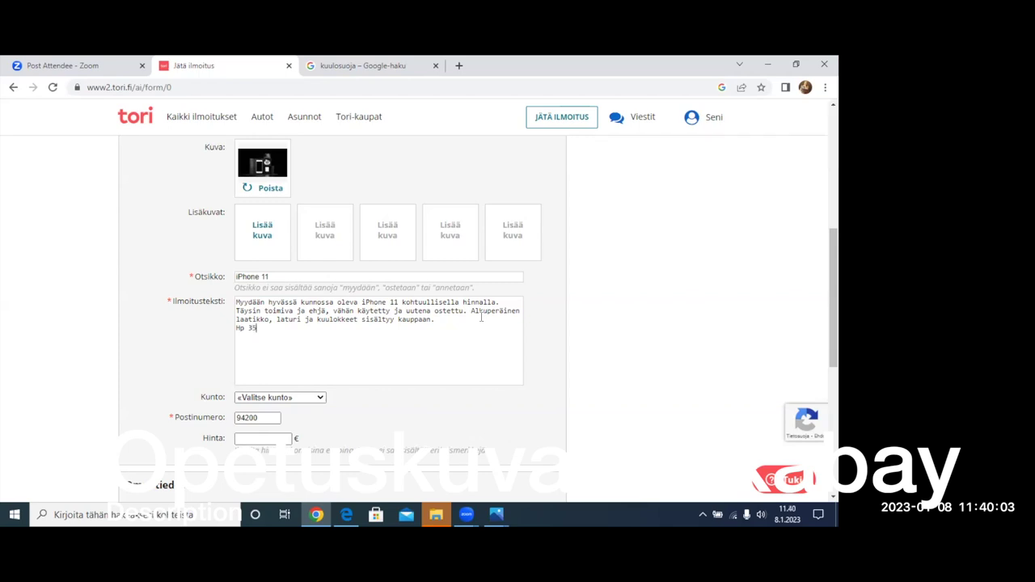
type("0 euroa")
- Insert '64 GB' after 'iPhone 11' in the Ilmoitusteksti description, removing stray characters
left_click(398, 301)
type(",")
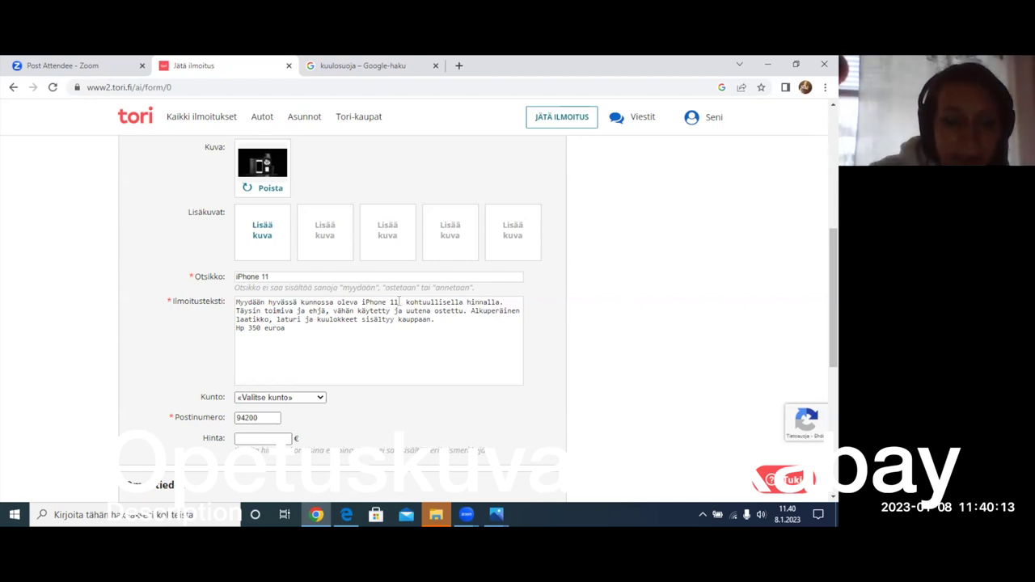
type("64 G ")
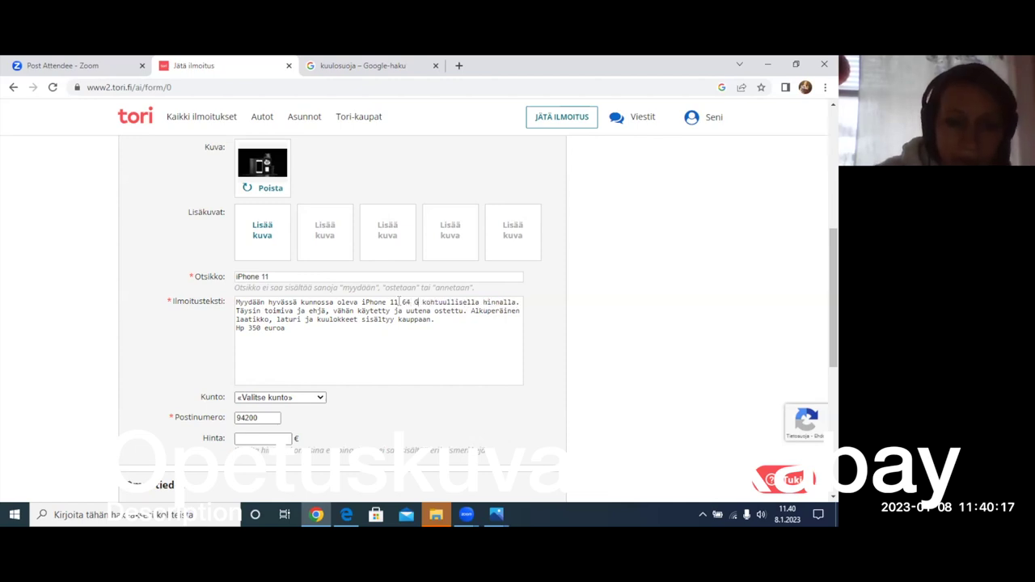
type("B")
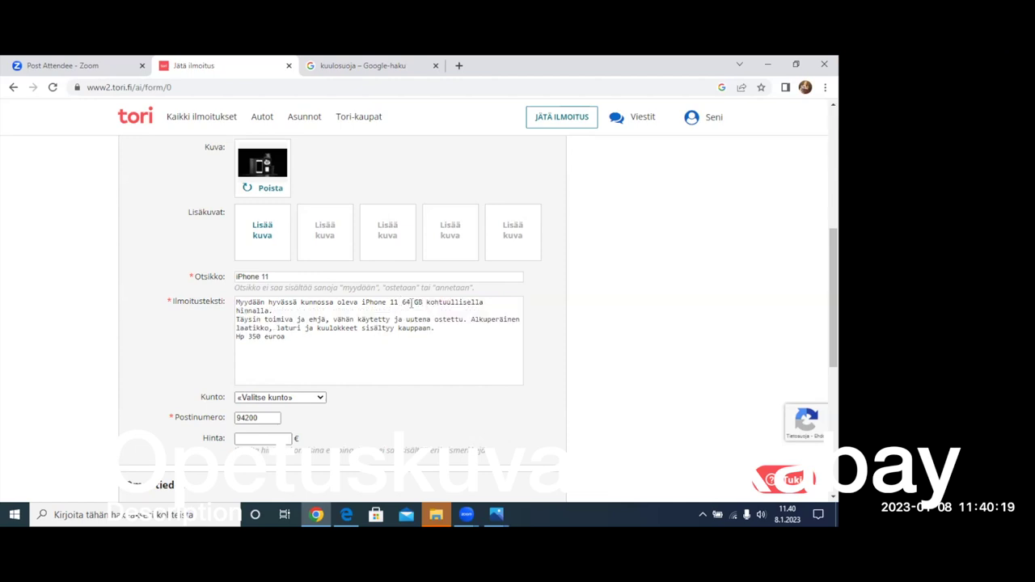
left_click_drag(401, 303, 425, 303)
left_click(422, 304)
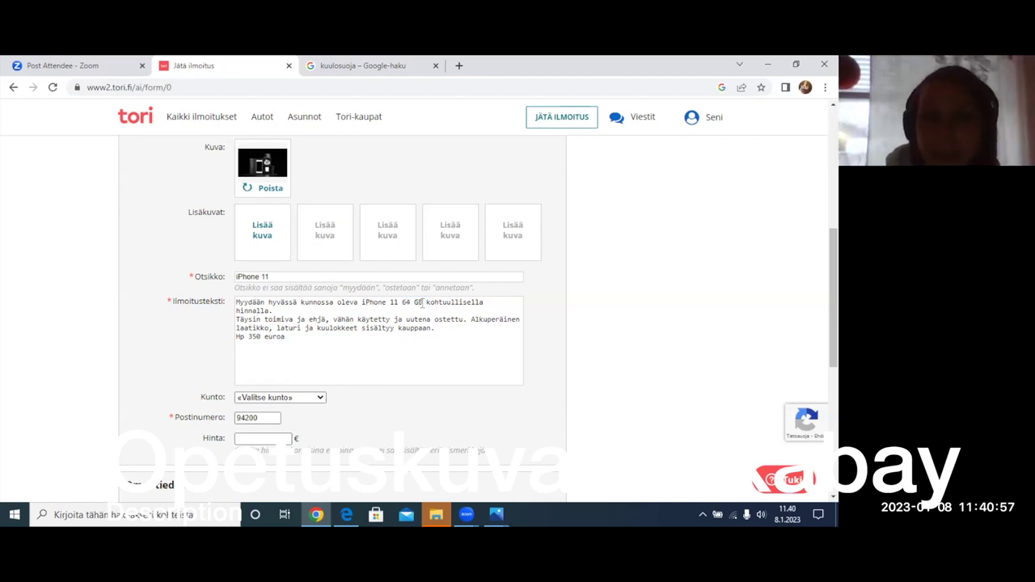
type("(giga")
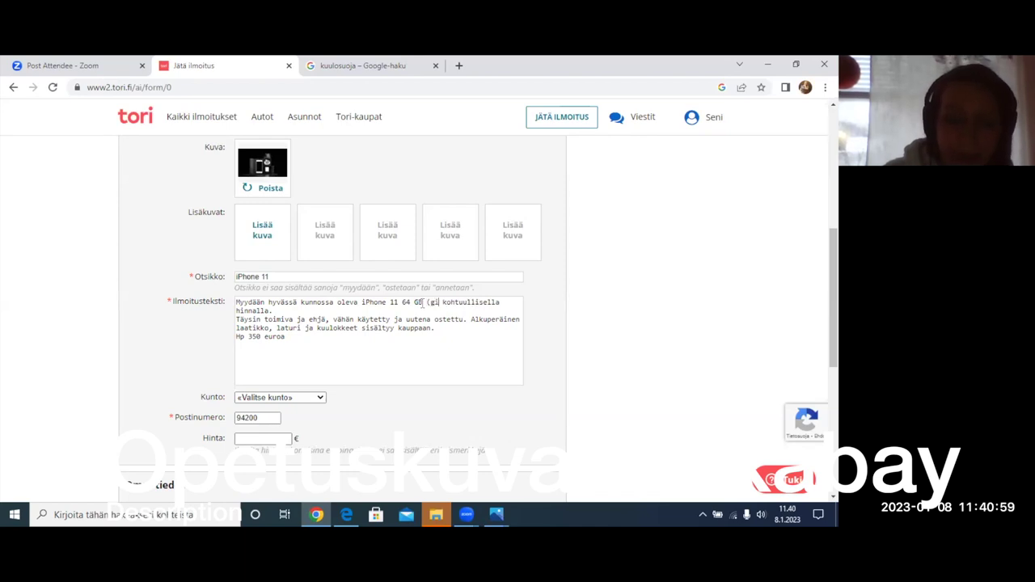
type("bittiä")
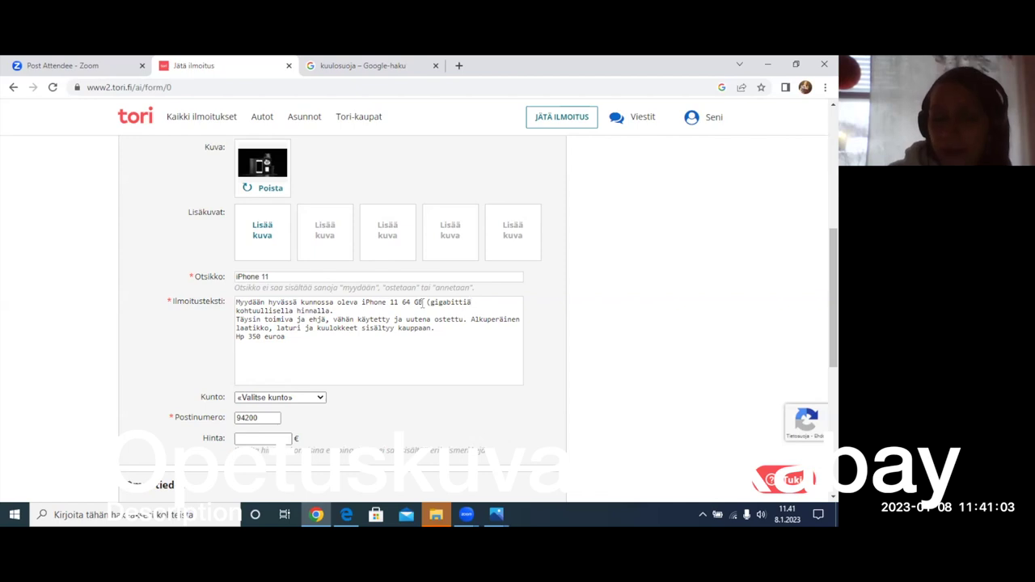
key("BackSpace")
key("BackSpace")
key("BackSpace")
key("BackSpace")
key("BackSpace")
key("BackSpace")
key("BackSpace")
key("BackSpace")
key("BackSpace")
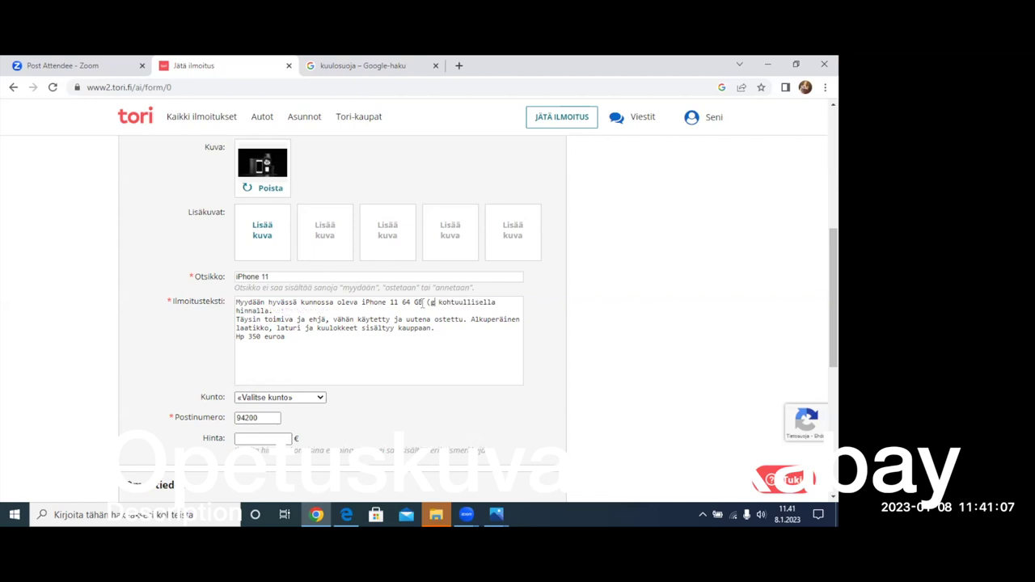
key("BackSpace")
key("BackSpace")
key("BackSpace")
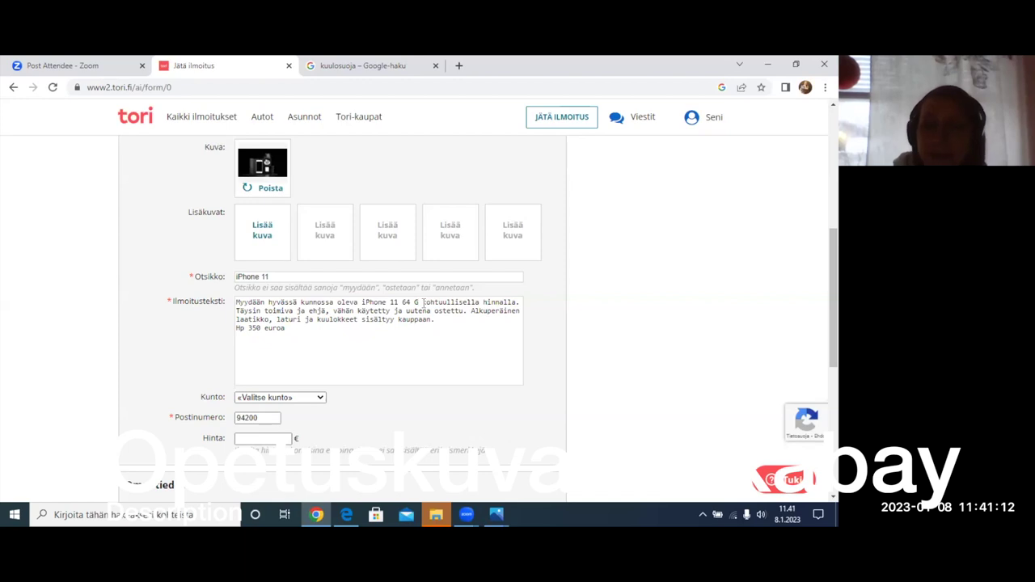
key("BackSpace")
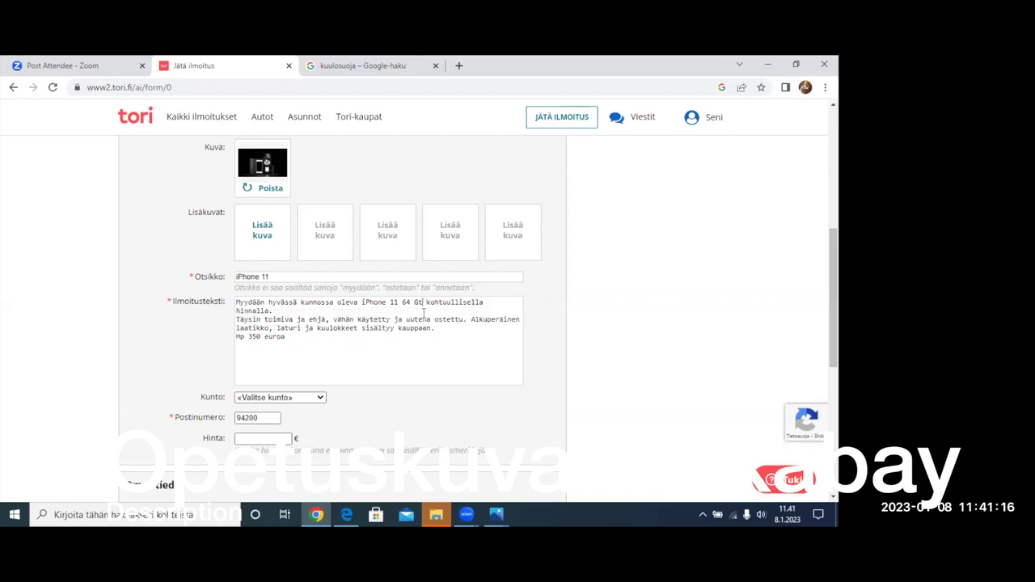
key("BackSpace")
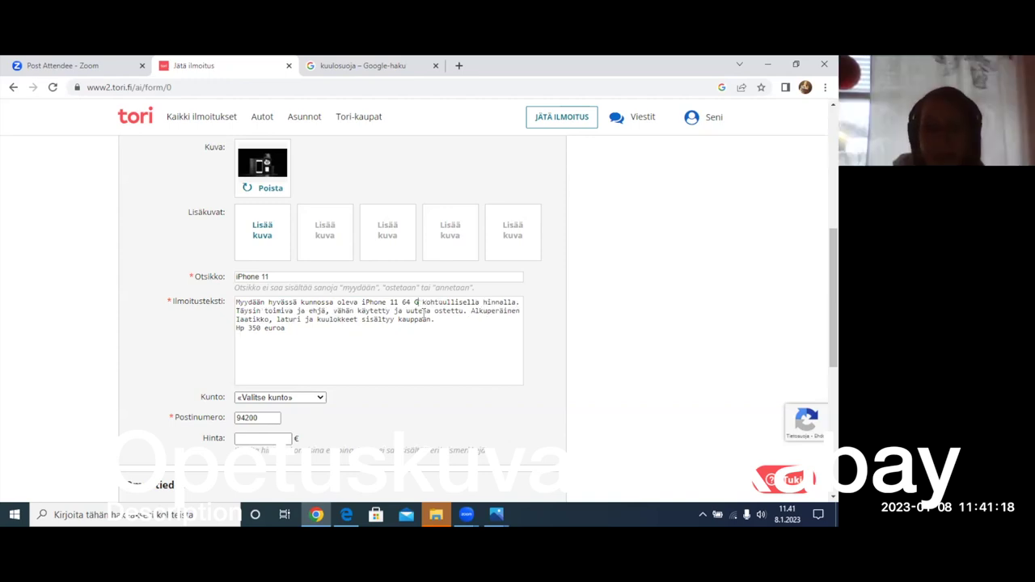
type("B")
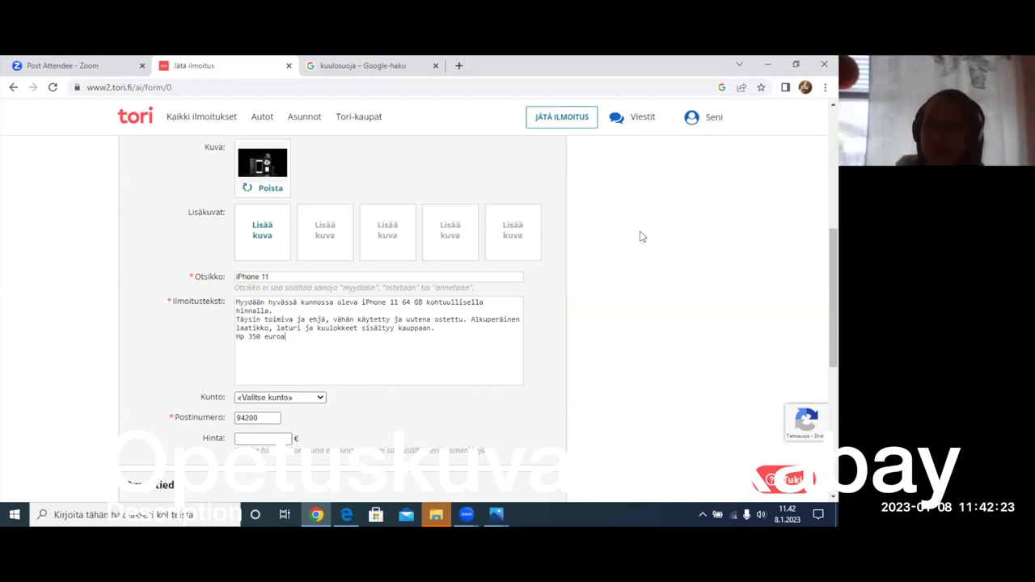
- Choose Erinomainen as the phone's condition in the Kunto dropdown
left_click(289, 399)
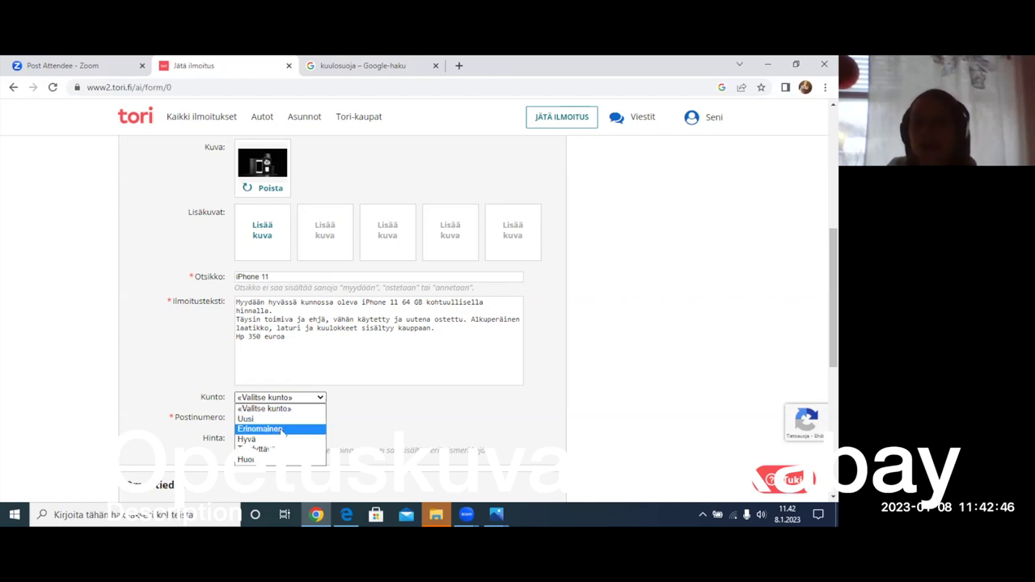
left_click(273, 431)
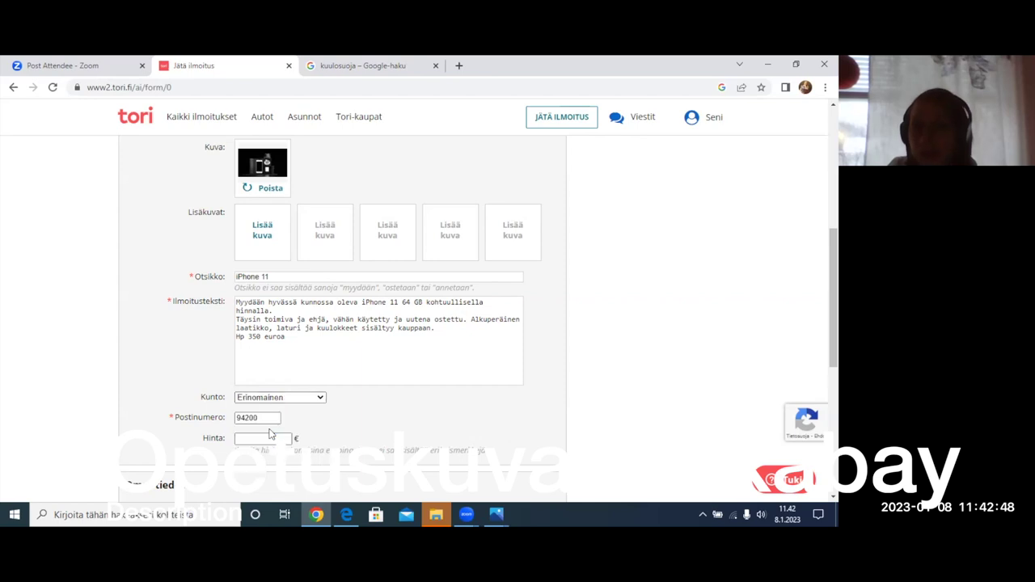
left_click(296, 400)
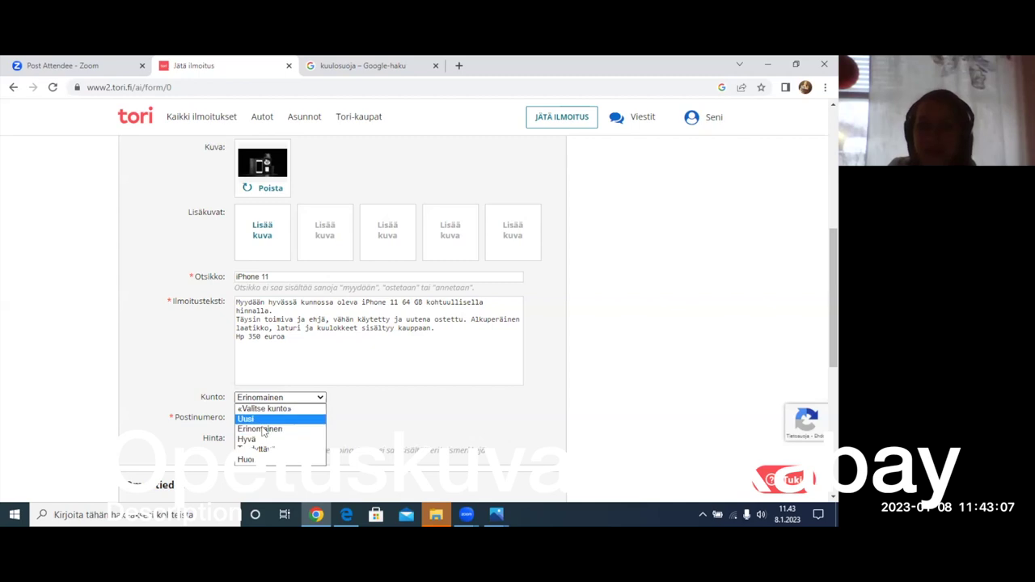
left_click(262, 429)
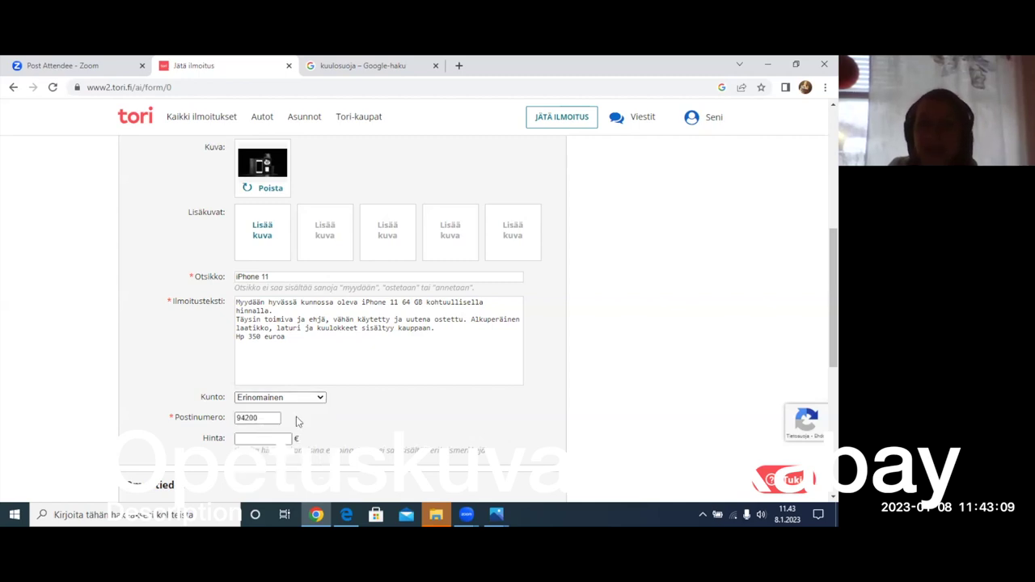
- Clear the old Postinumero code and start entering the replacement postal code
left_click(262, 418)
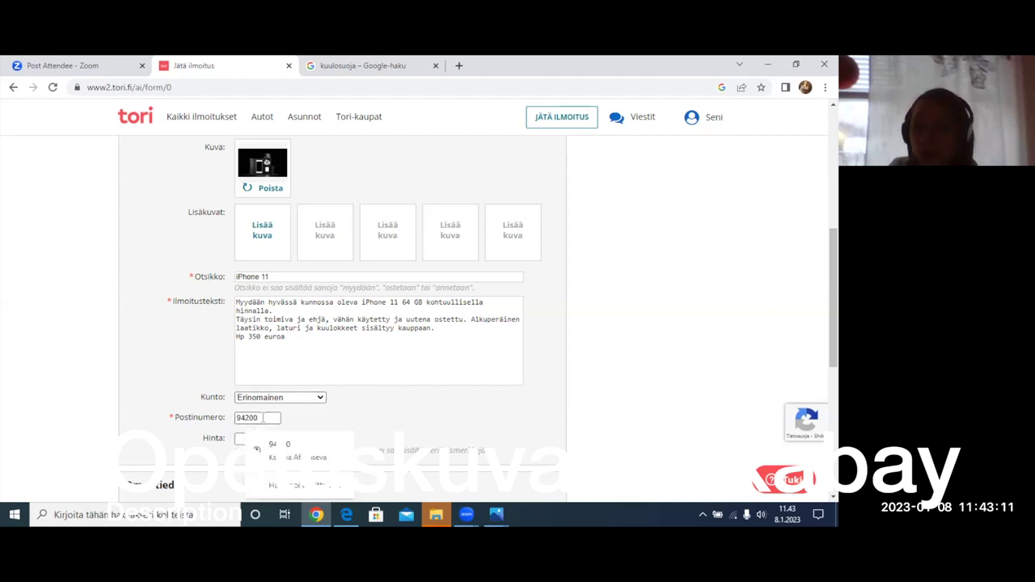
left_click(353, 413)
left_click(271, 417)
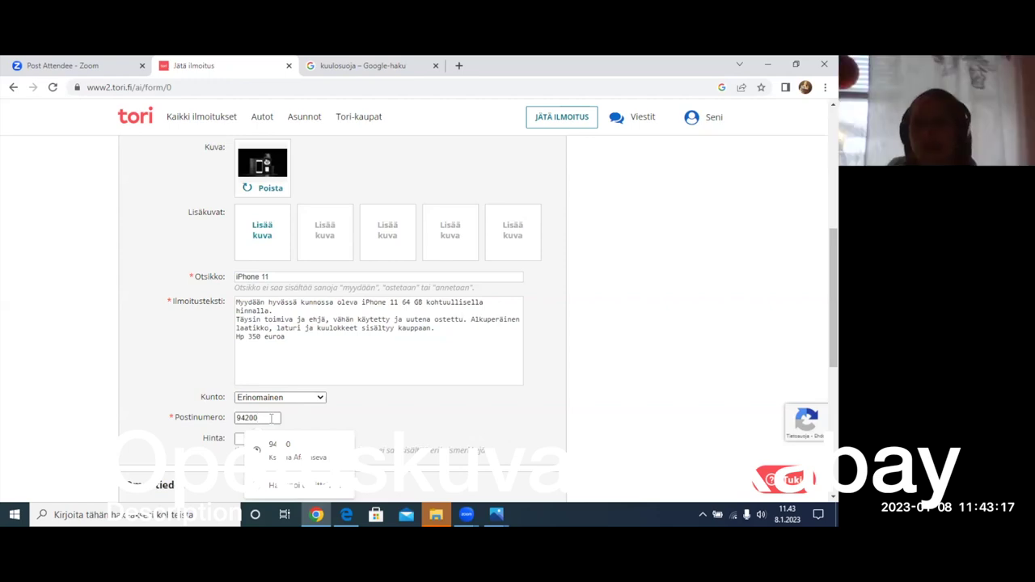
key("BackSpace")
key("BackSpace")
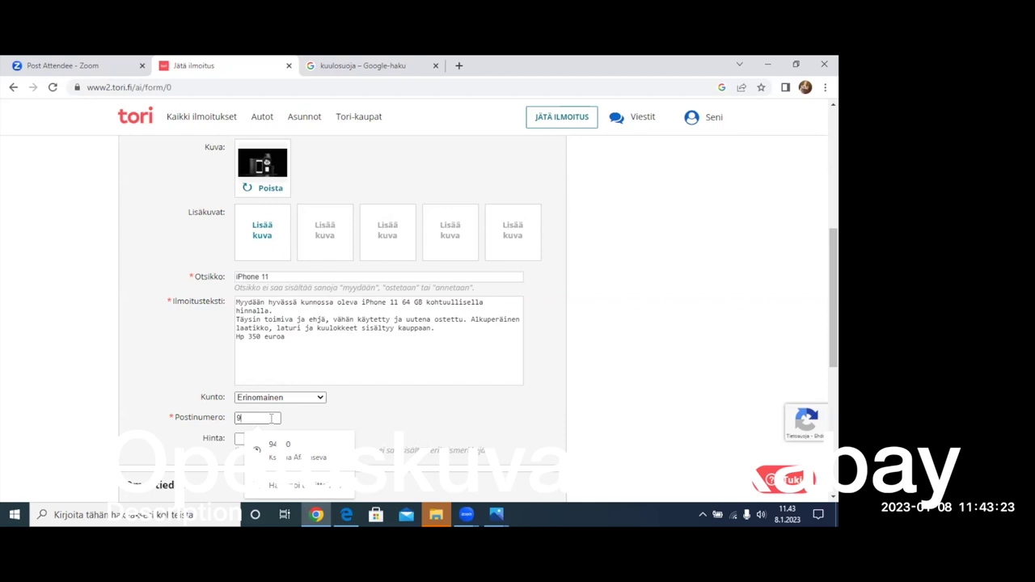
type("8")
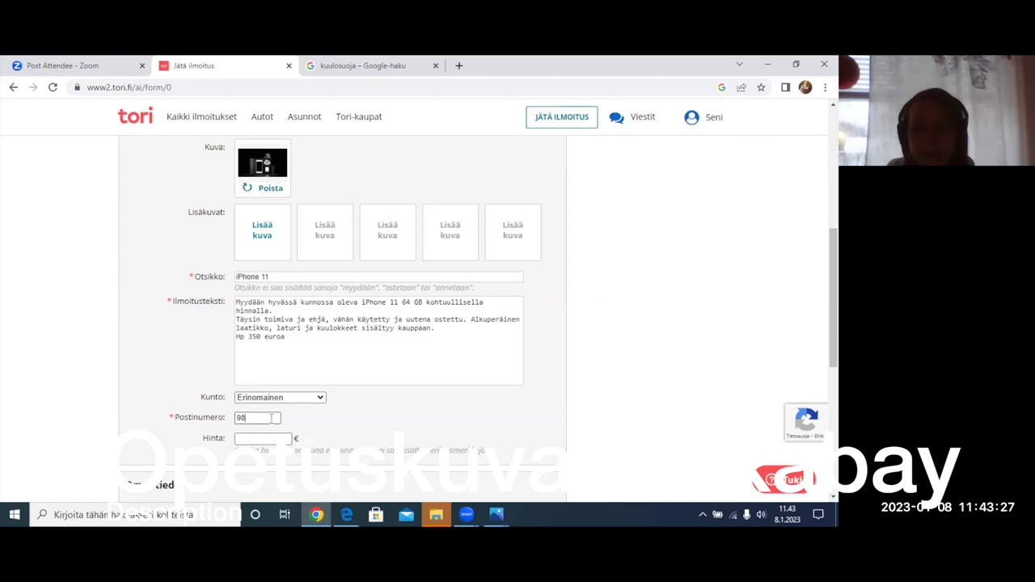
type("600")
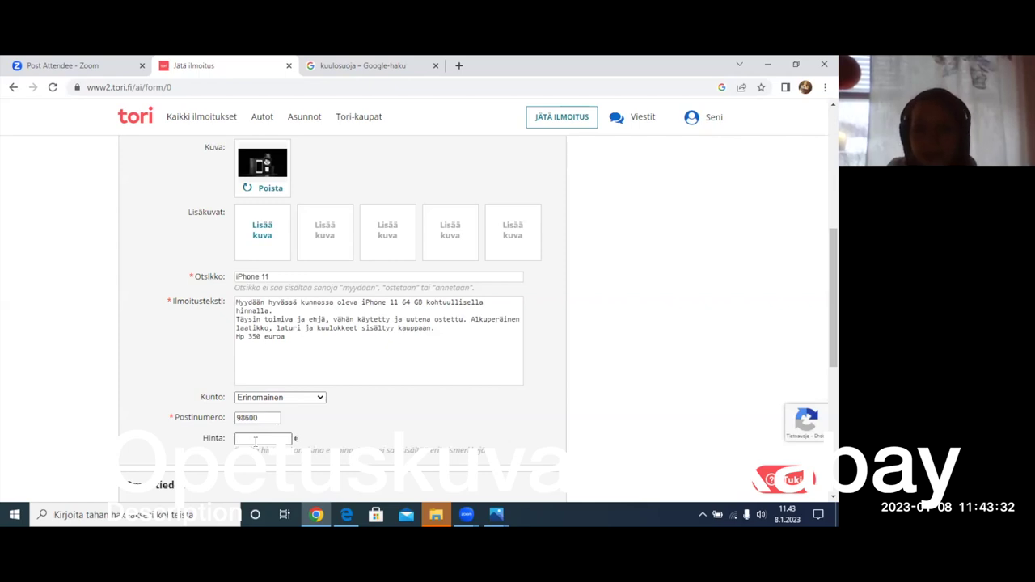
type("350")
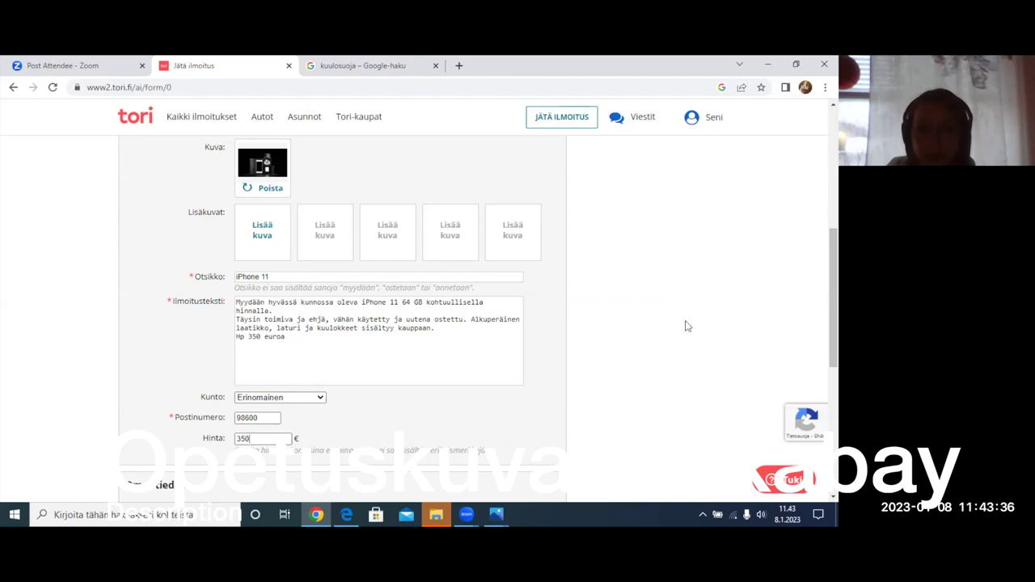
- Replace the seller's name with a new name
scroll(833, 324, "down", 3)
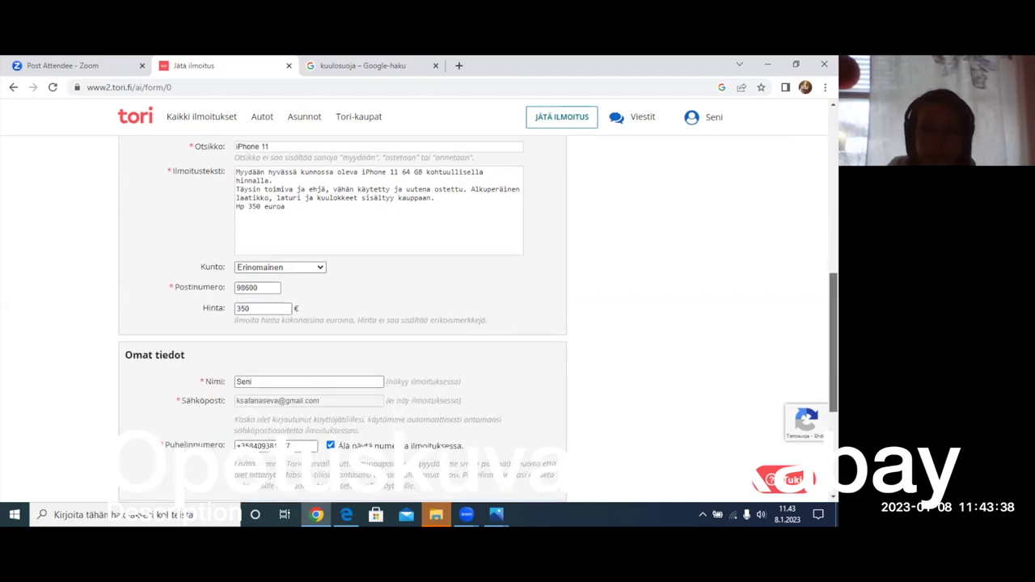
scroll(477, 323, "down", 1)
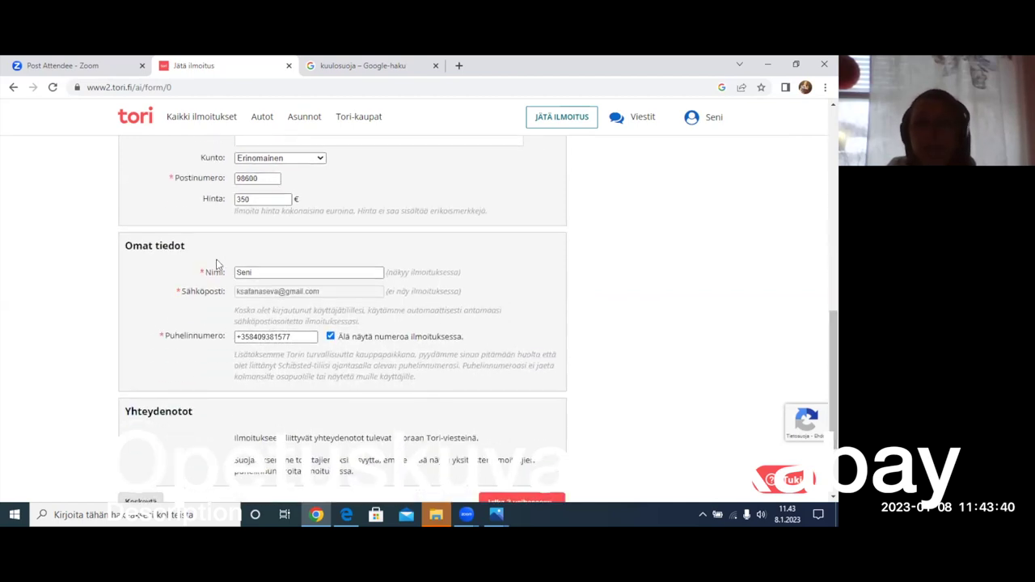
left_click(264, 273)
key("BackSpace")
key("BackSpace")
key("BackSpace")
key("BackSpace")
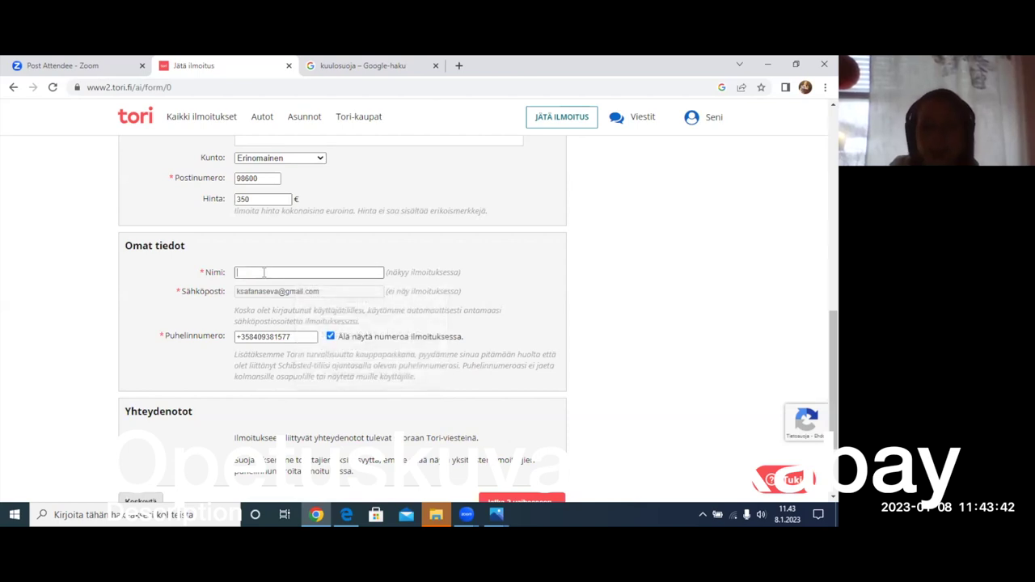
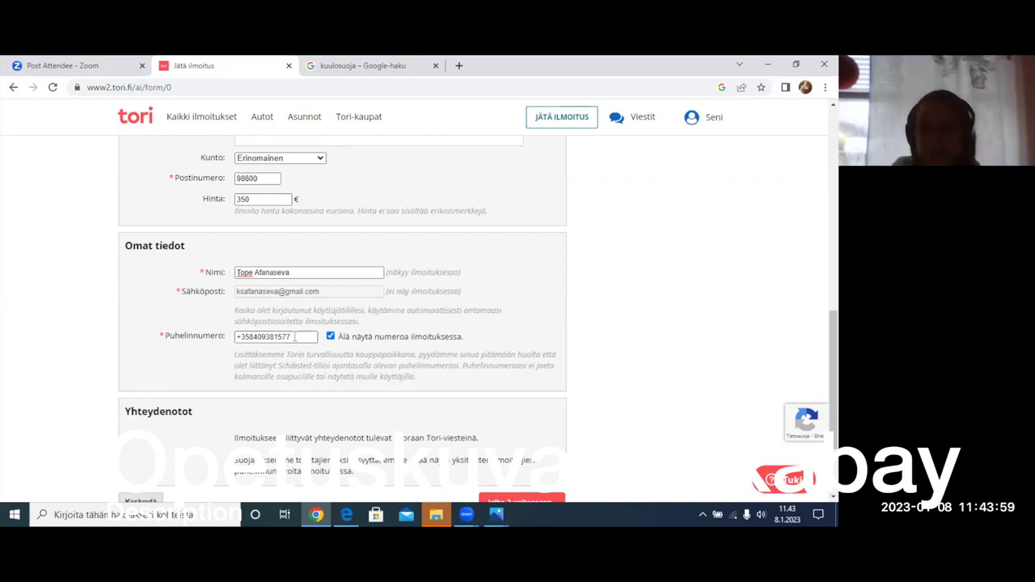
- Re-enter the corrected Puhelinnumero and bring the form buttons into view
key("BackSpace")
key("BackSpace")
key("BackSpace")
key("BackSpace")
key("BackSpace")
key("BackSpace")
key("BackSpace")
key("BackSpace")
key("BackSpace")
key("BackSpace")
key("BackSpace")
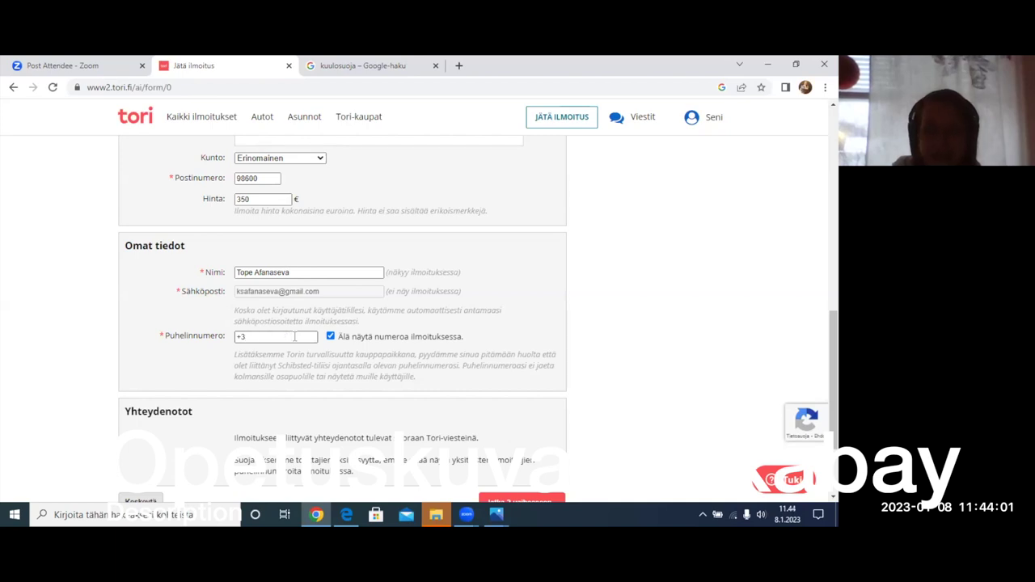
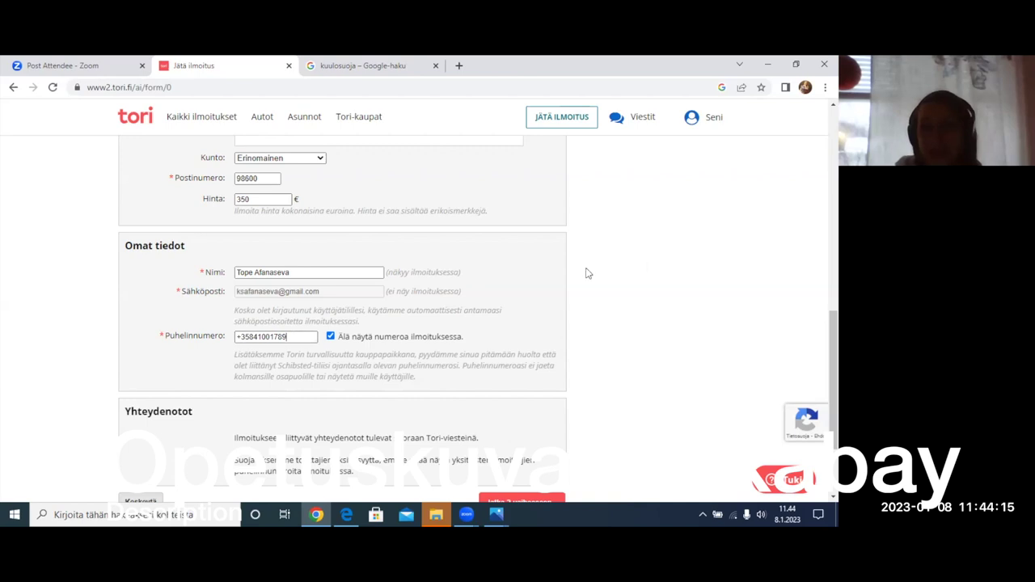
scroll(342, 323, "down", 3)
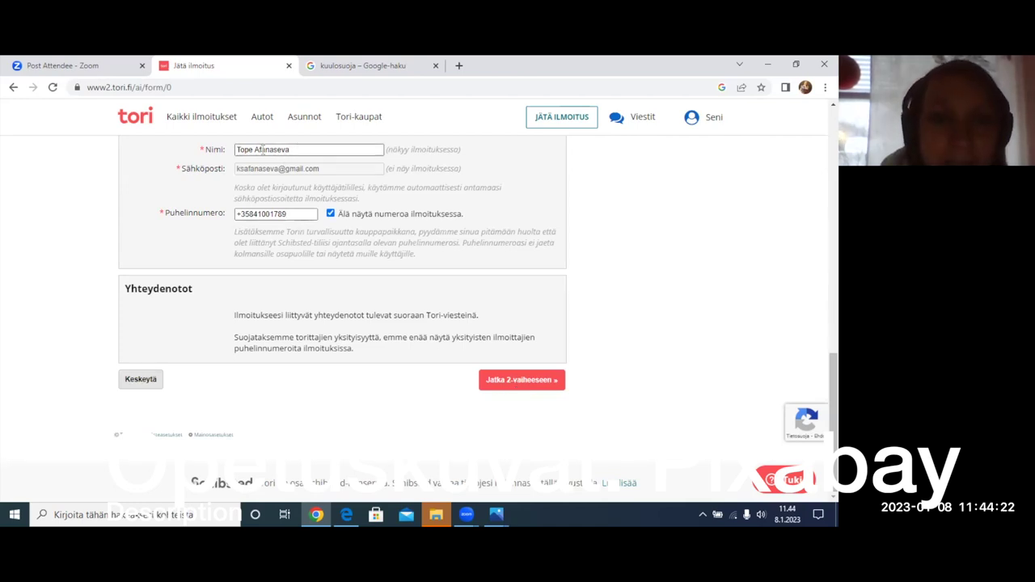
- Replace the Nimi field's contents with the new contact name
left_click(299, 148)
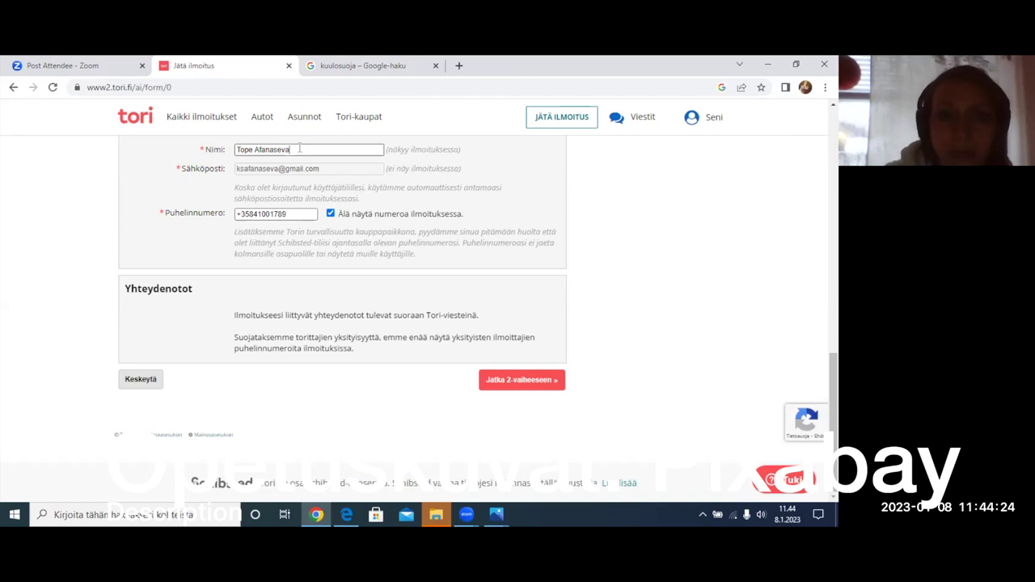
key("BackSpace")
key("BackSpace")
key("BackSpace")
key("BackSpace")
key("BackSpace")
key("BackSpace")
key("BackSpace")
key("BackSpace")
key("BackSpace")
key("BackSpace")
key("BackSpace")
key("BackSpace")
key("BackSpace")
key("BackSpace")
type("Seni")
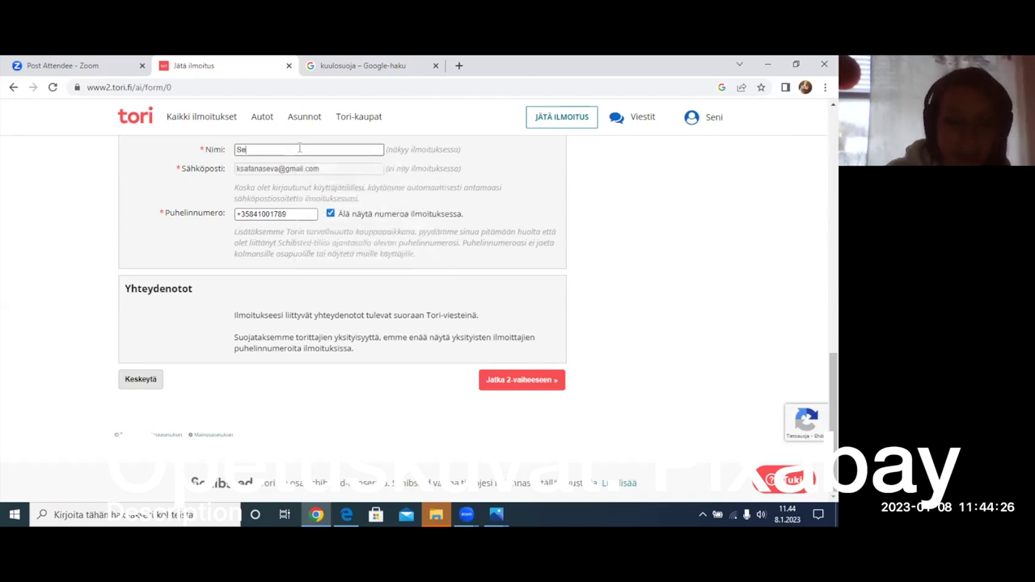
- Retype the contact's phone number and submit the form with Jatka 2-vaiheeseen
left_click(294, 215)
key("BackSpace")
key("BackSpace")
key("BackSpace")
key("BackSpace")
key("BackSpace")
key("BackSpace")
key("BackSpace")
key("BackSpace")
key("BackSpace")
key("BackSpace")
key("BackSpace")
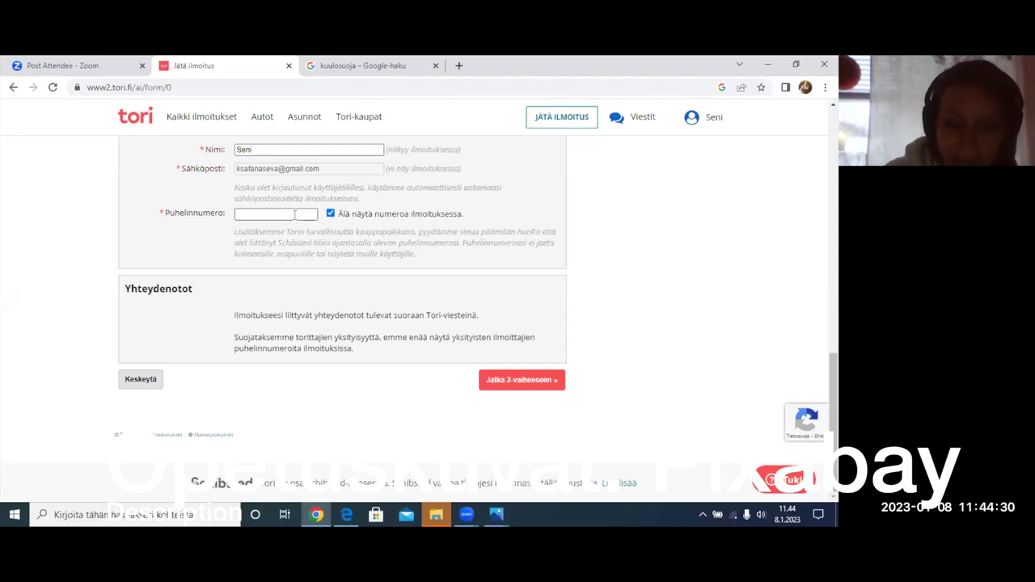
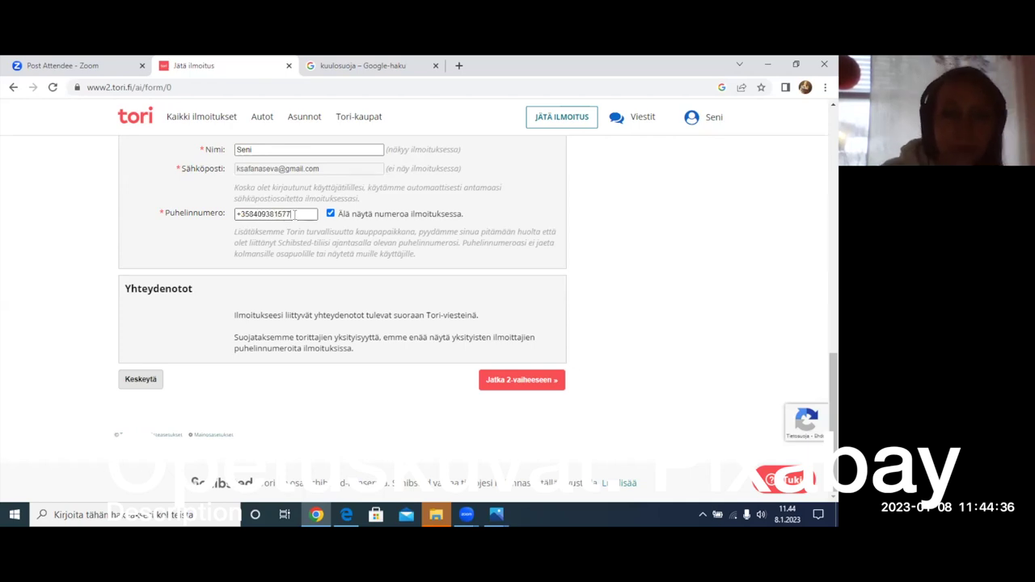
left_click(523, 383)
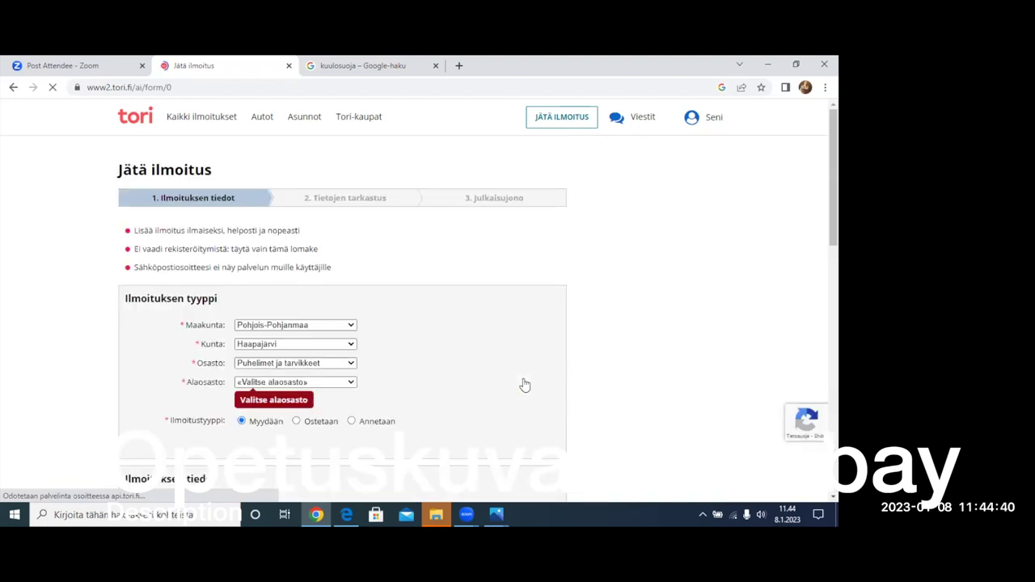
- Set Alaosasto to Puhelimet and resubmit the form with Jatka 2-vaiheeseen
left_click(306, 384)
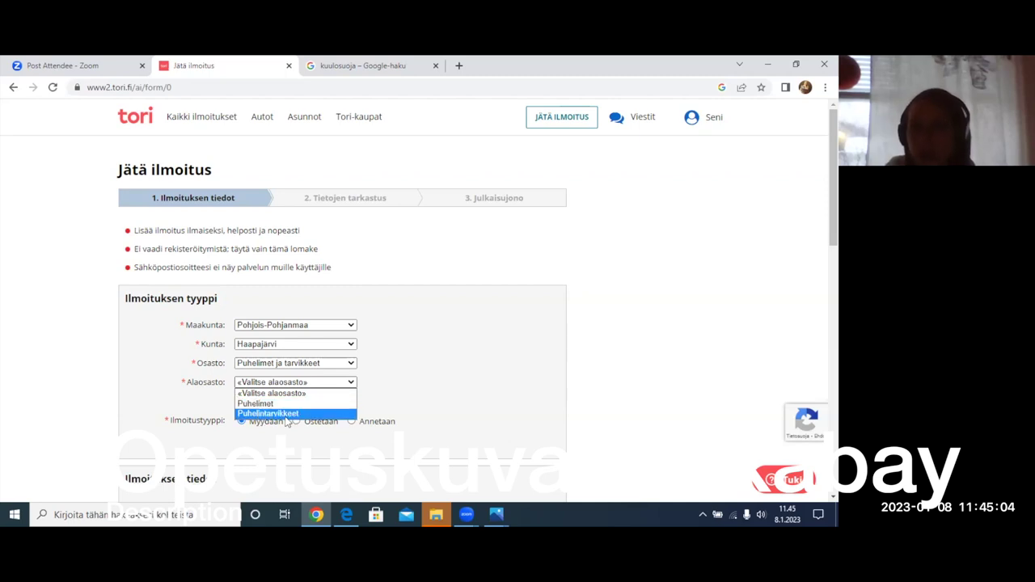
left_click(271, 403)
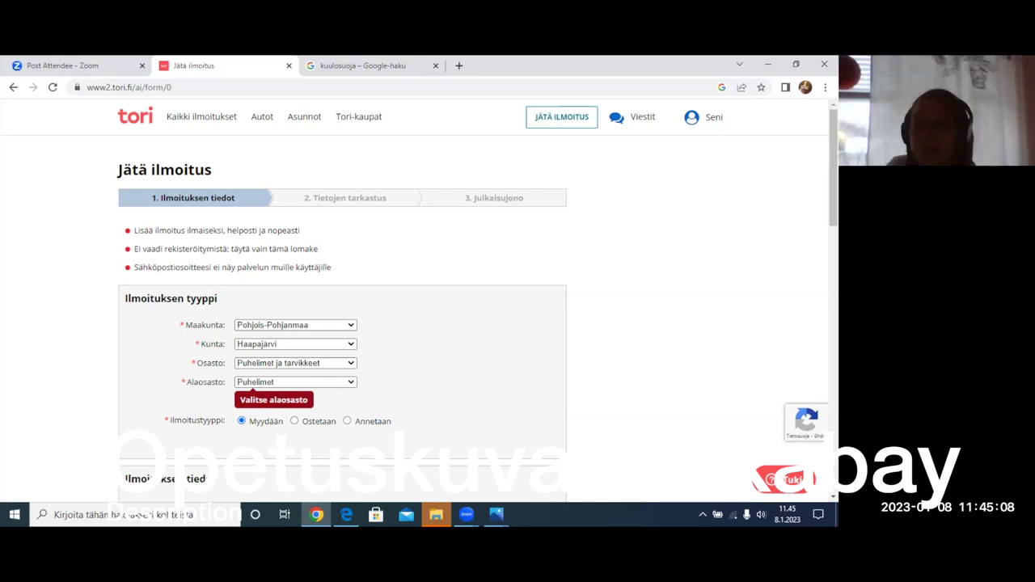
scroll(832, 170, "down", 6)
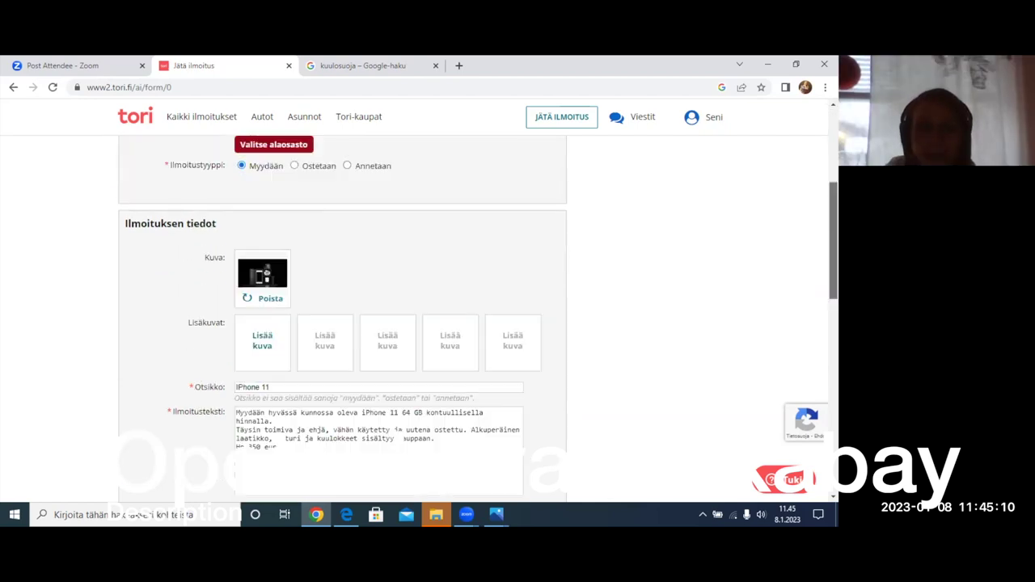
scroll(477, 320, "down", 8)
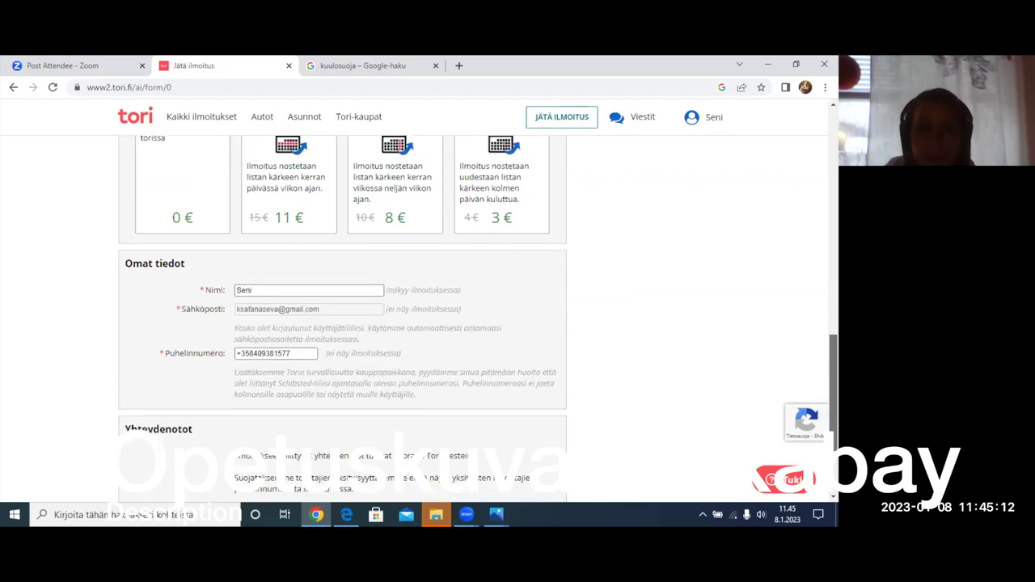
scroll(477, 319, "down", 1)
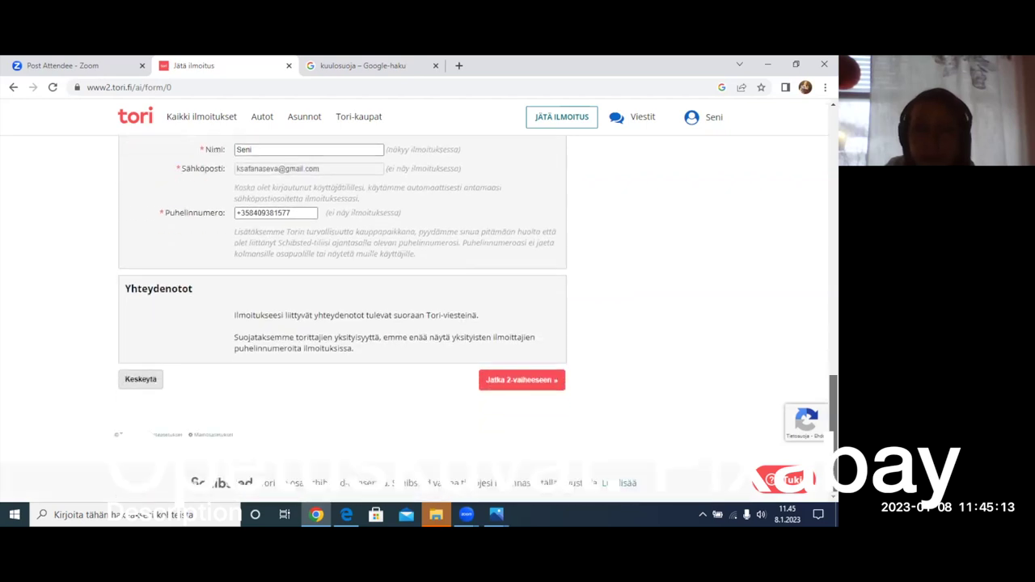
left_click(511, 389)
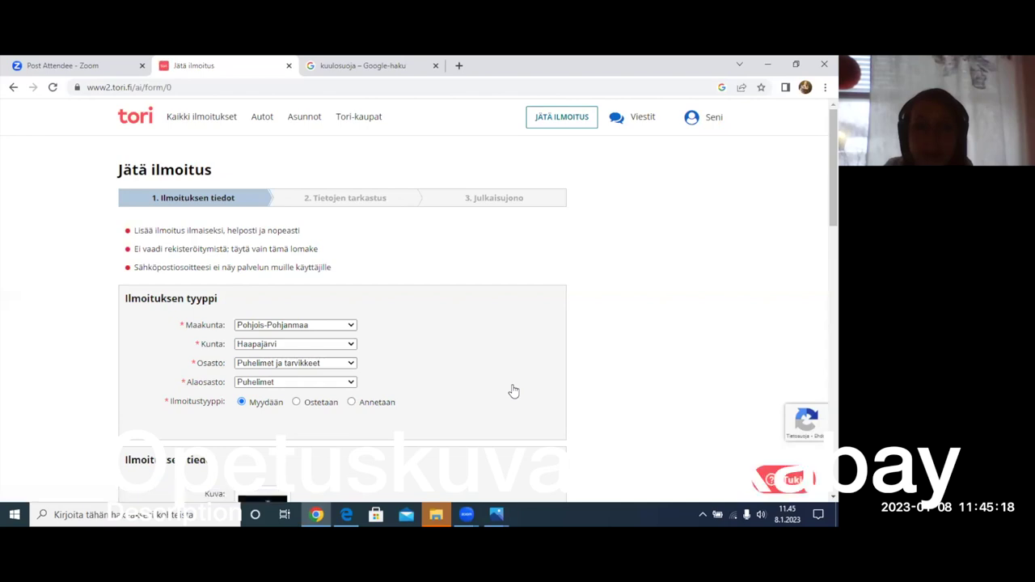
- Pick Apple as Laitevalmistaja and submit the form to reach Tietojen tarkastus
scroll(832, 162, "down", 5)
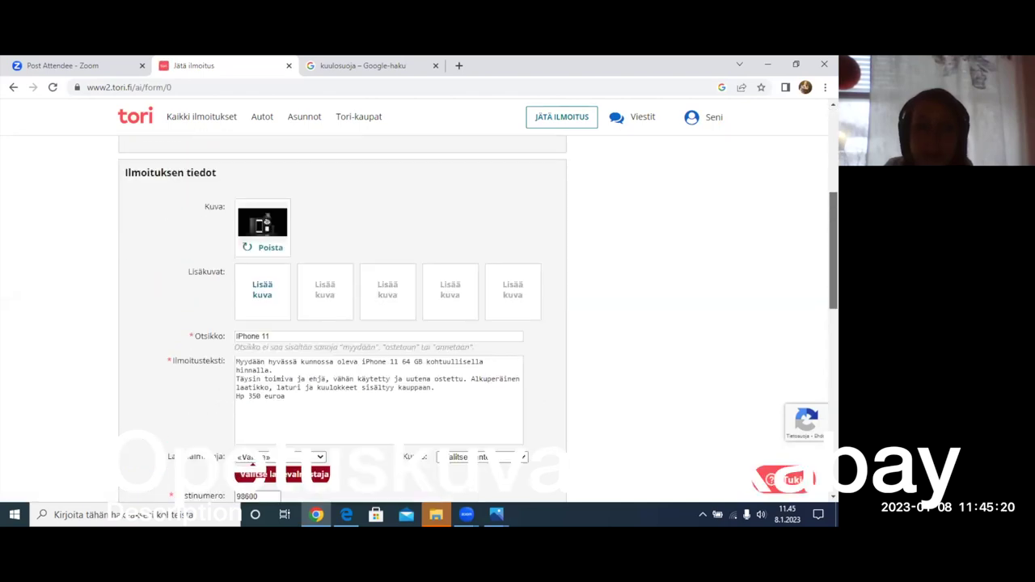
scroll(477, 319, "down", 2)
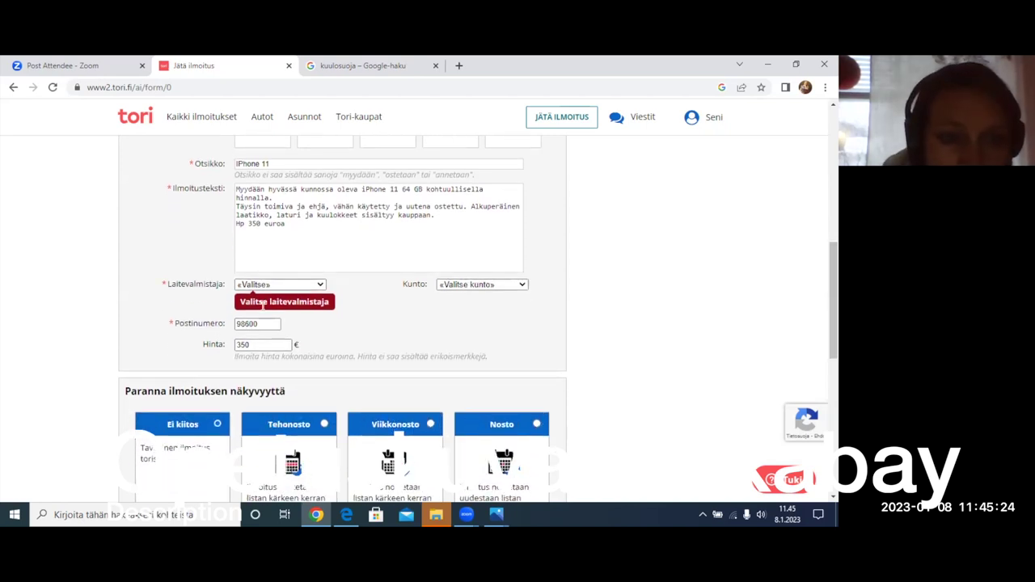
left_click(310, 286)
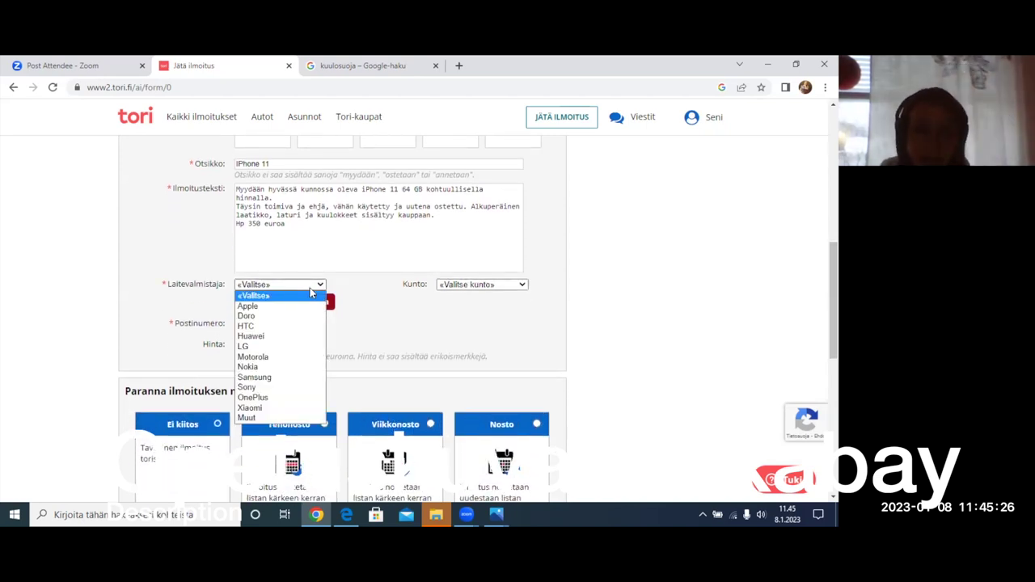
left_click(270, 305)
scroll(342, 315, "down", 5)
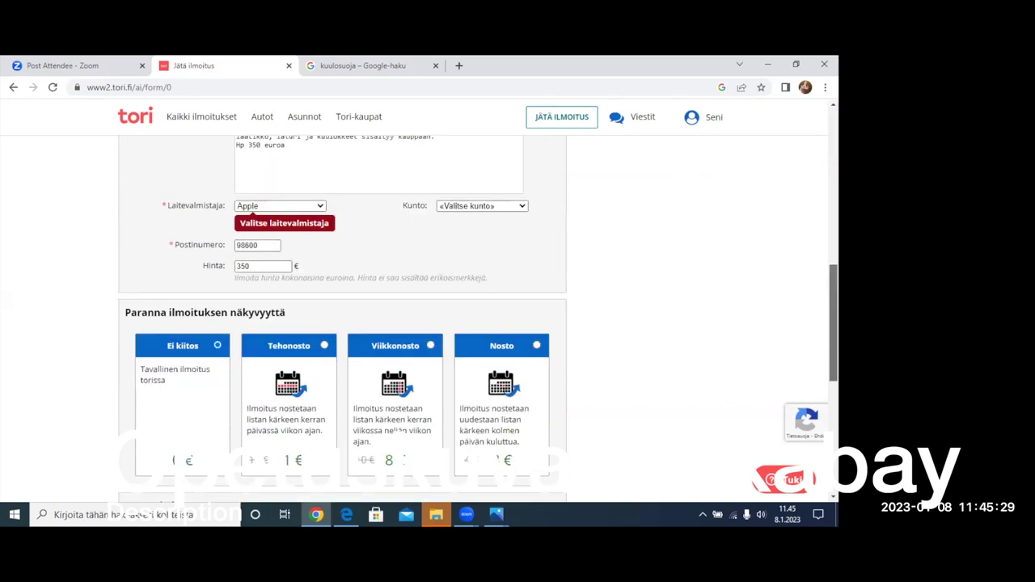
scroll(565, 399, "down", 2)
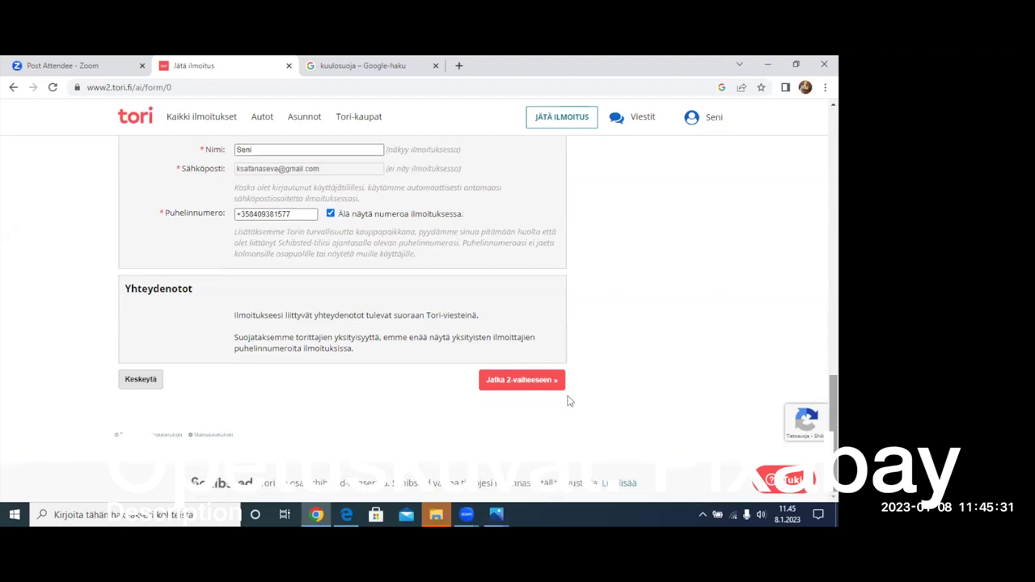
left_click(513, 387)
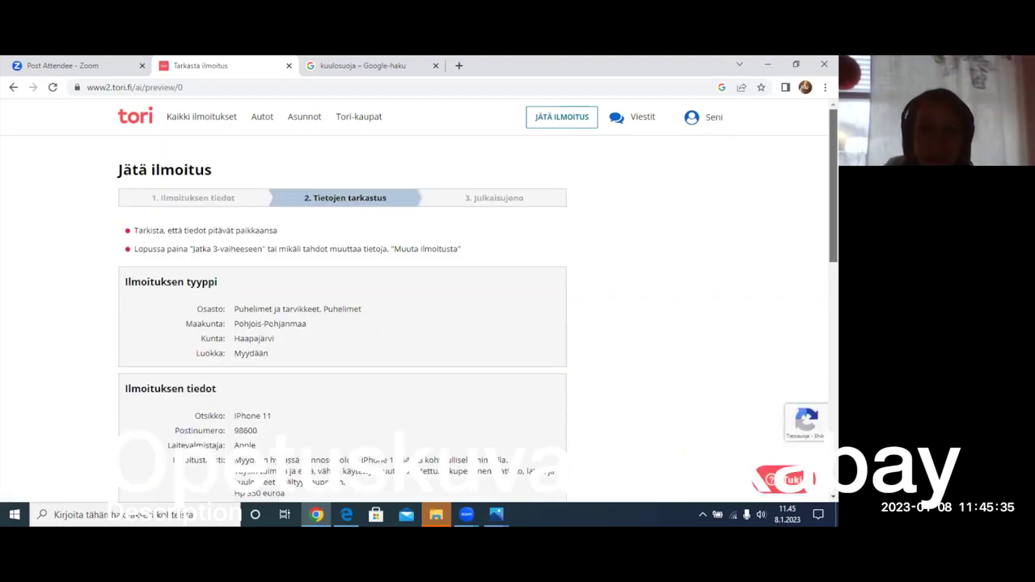
- Review the full ad preview and submit it with Jatka 3-vaiheeseen
scroll(529, 372, "down", 3)
scroll(342, 323, "down", 3)
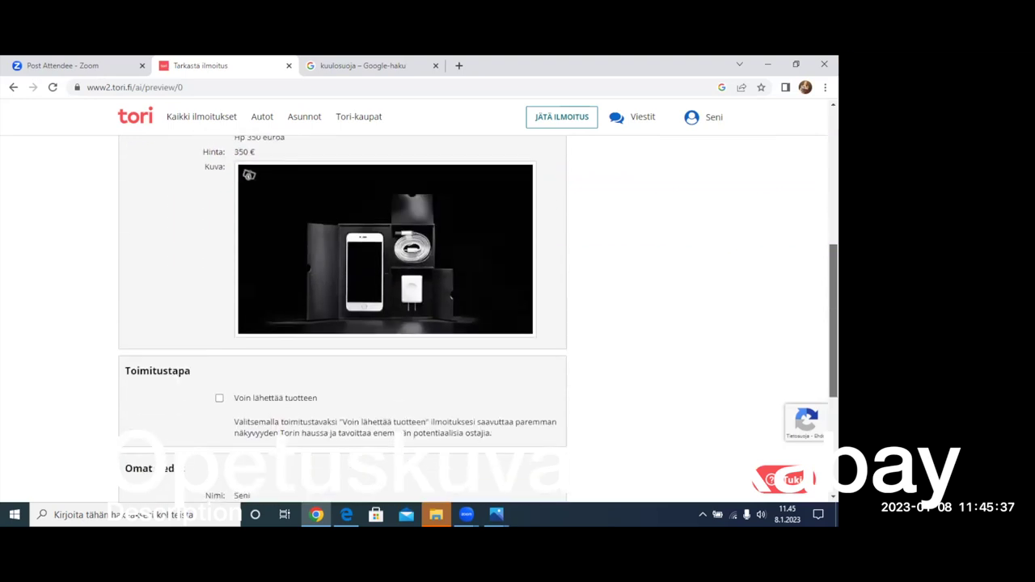
scroll(277, 236, "down", 2)
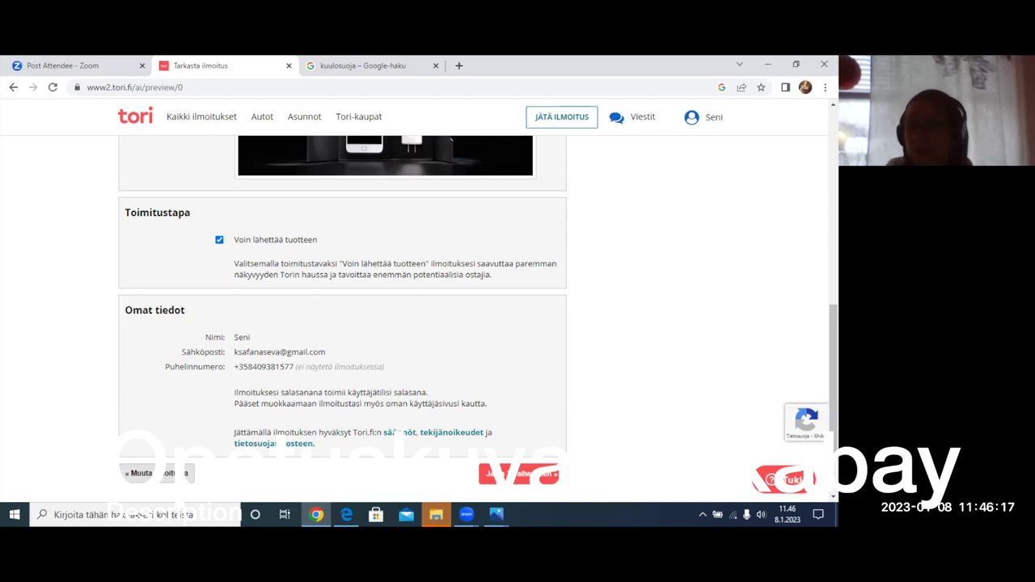
scroll(833, 372, "down", 1)
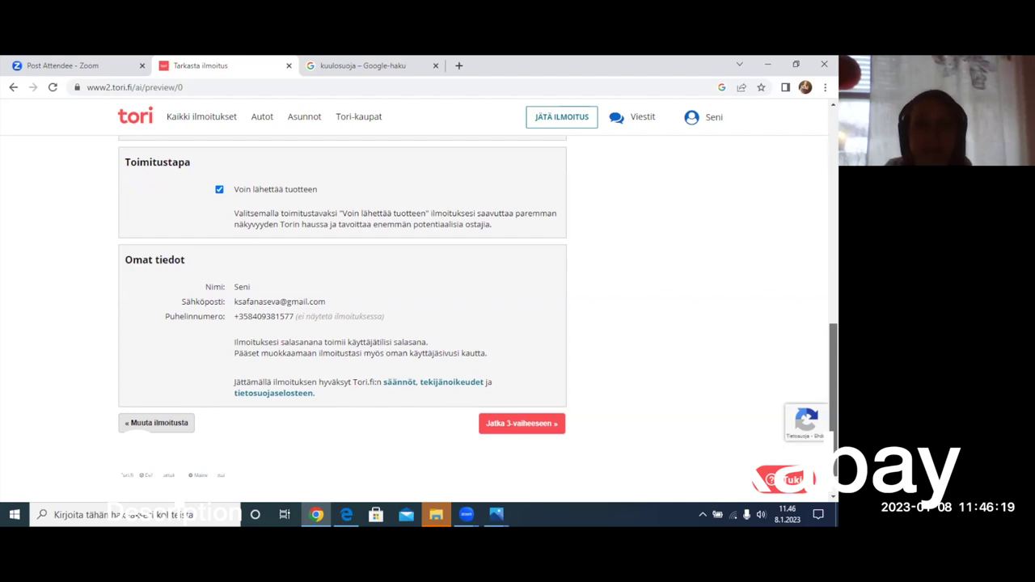
scroll(478, 308, "down", 1)
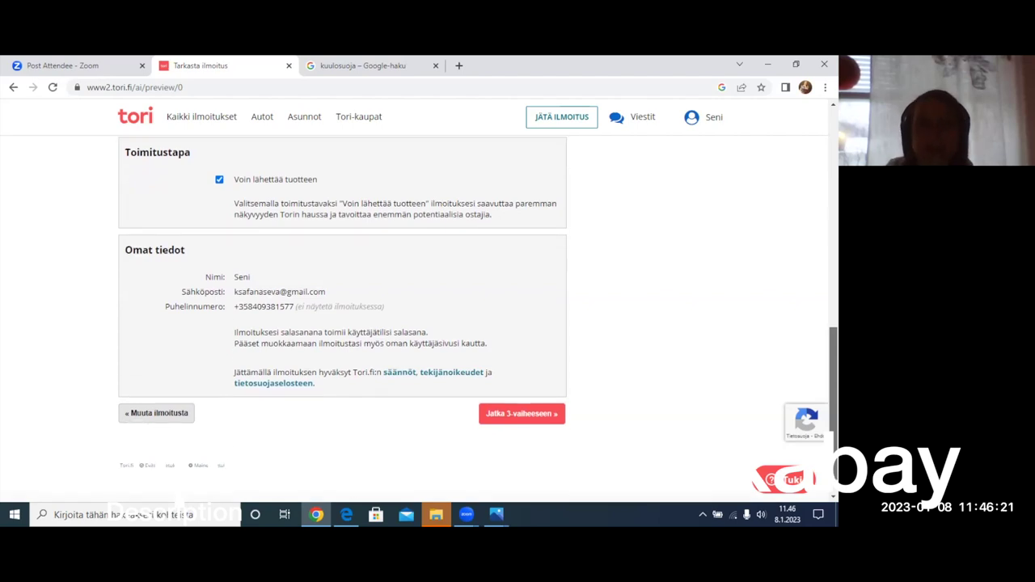
scroll(478, 321, "down", 1)
left_click(508, 387)
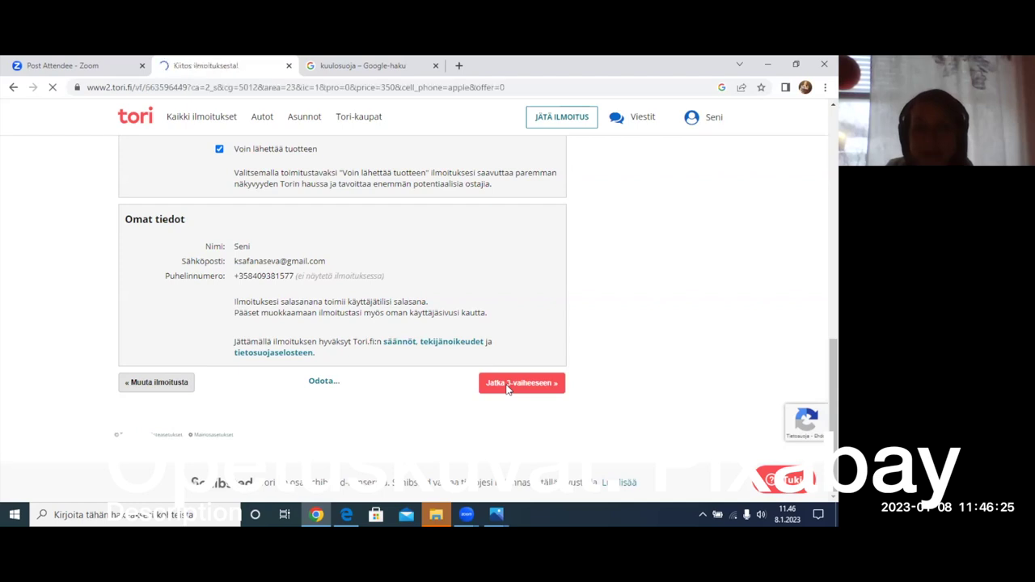